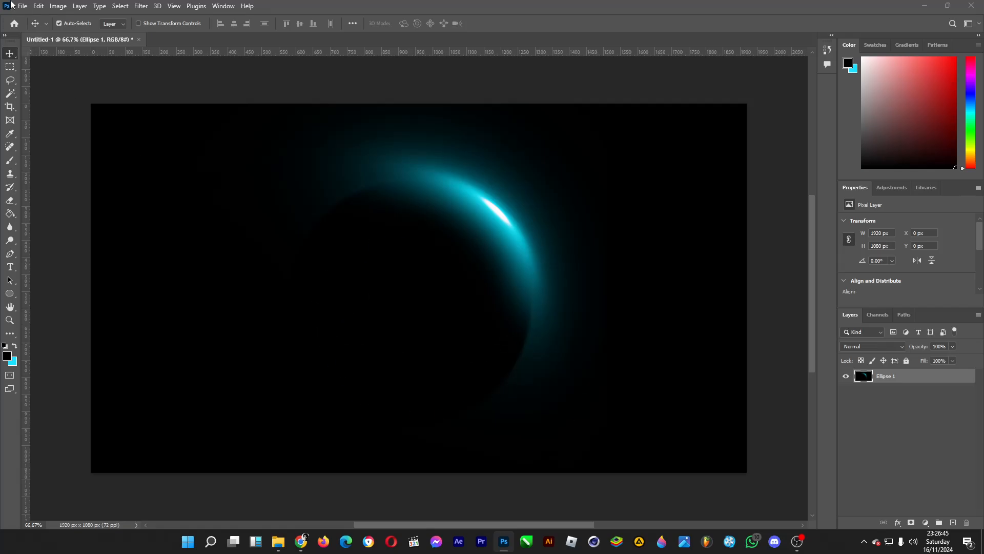
- Create a new document from the recent custom preset of 1920 x 1080 px at 72 ppi
{"action": "left_click", "coordinate": [23, 5]}
{"action": "left_click", "coordinate": [34, 20]}
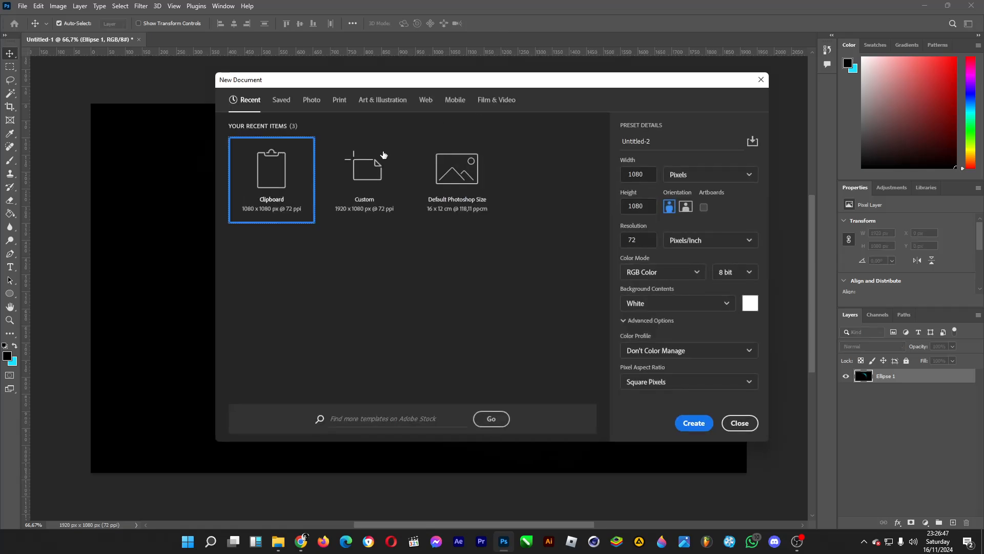
{"action": "left_click", "coordinate": [383, 154]}
{"action": "left_click", "coordinate": [388, 212]}
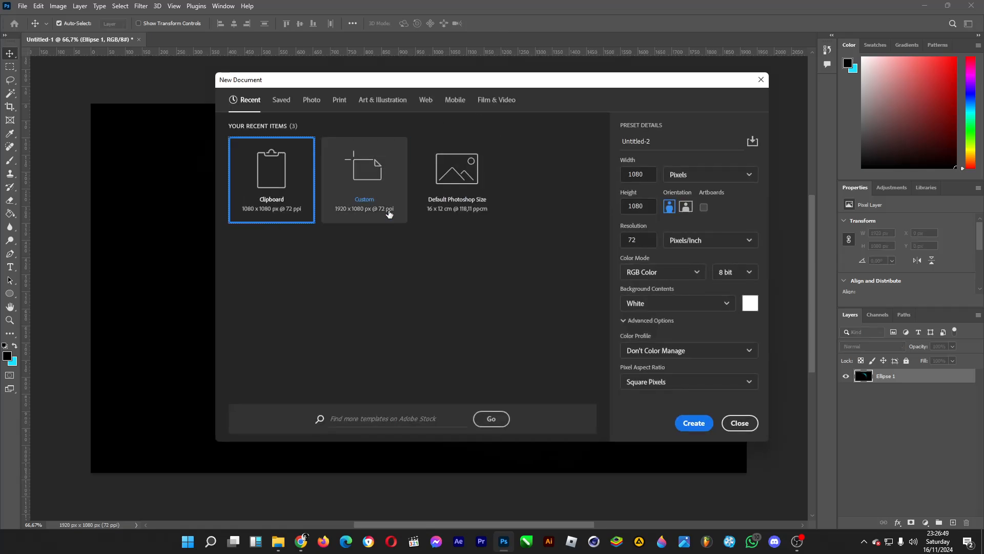
{"action": "left_click", "coordinate": [334, 204]}
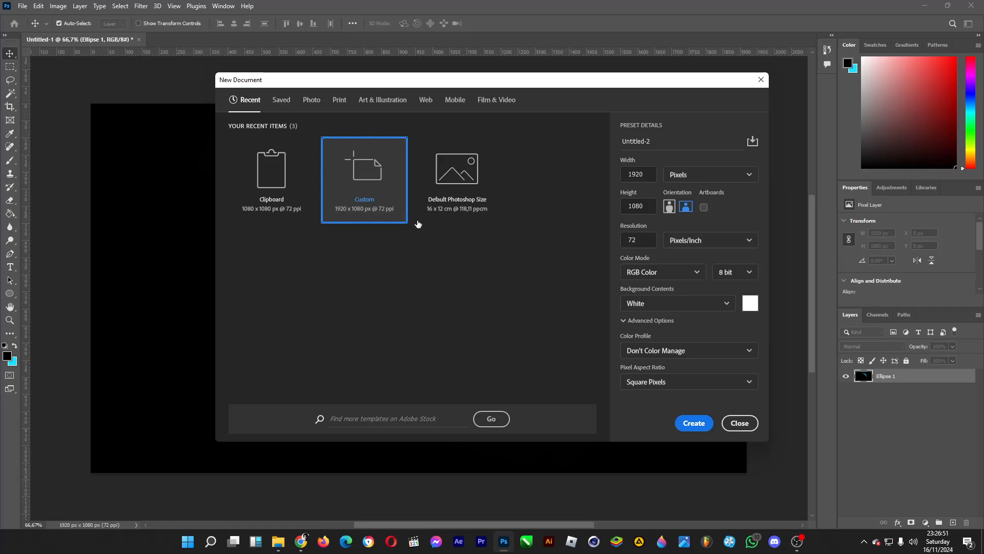
{"action": "left_click", "coordinate": [694, 423]}
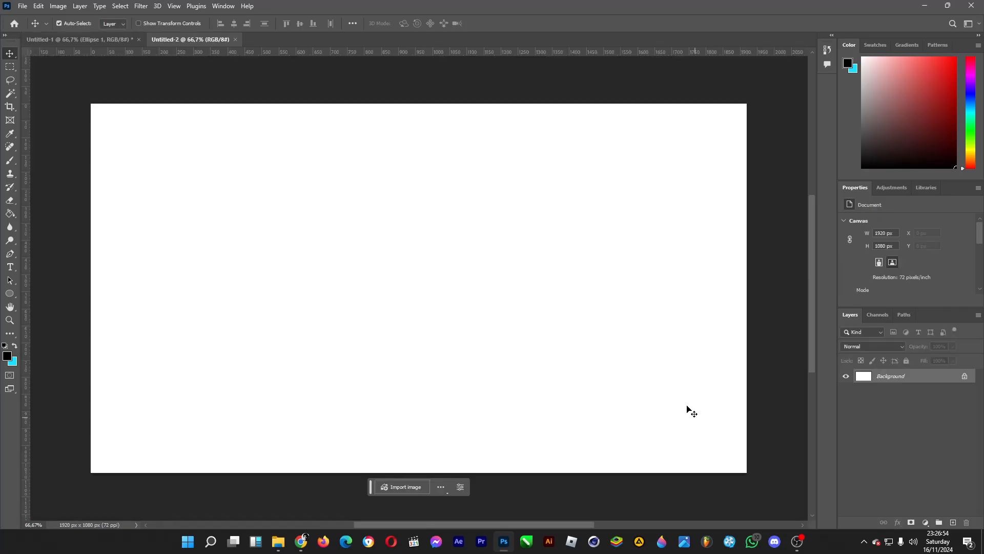
- Convert the locked Background into a regular layer and fill it with black (#000000)
{"action": "double_click", "coordinate": [940, 376]}
{"action": "left_click", "coordinate": [575, 161]}
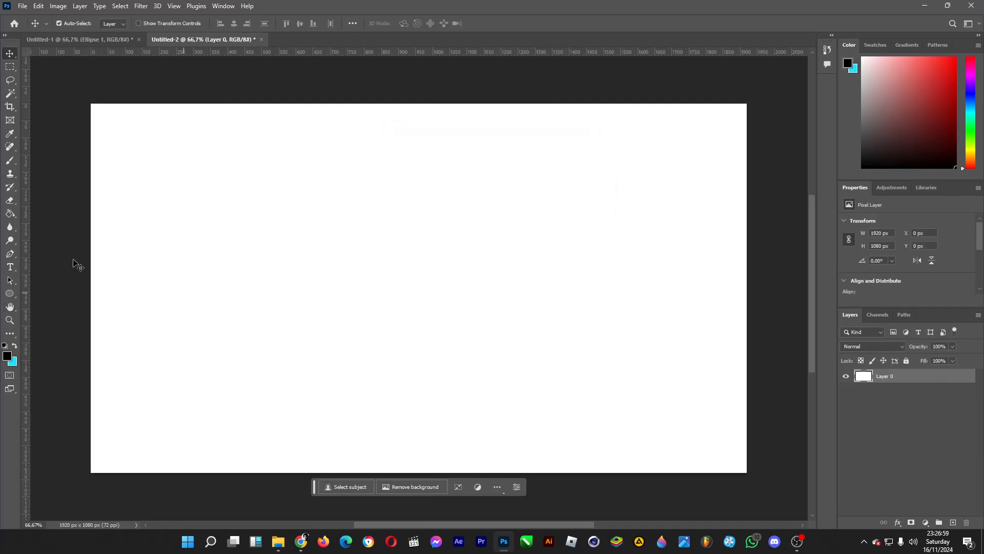
{"action": "left_click", "coordinate": [8, 354]}
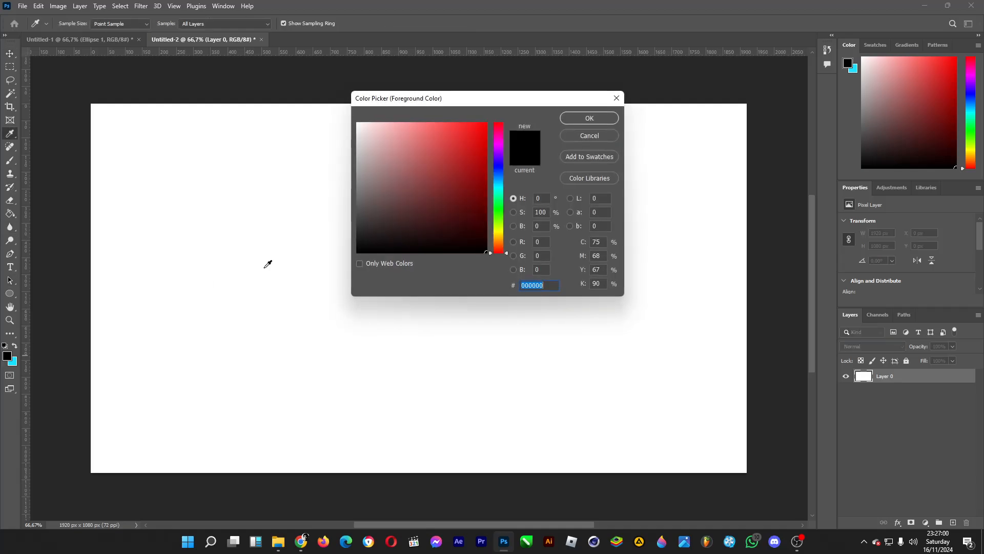
{"action": "left_click", "coordinate": [588, 118]}
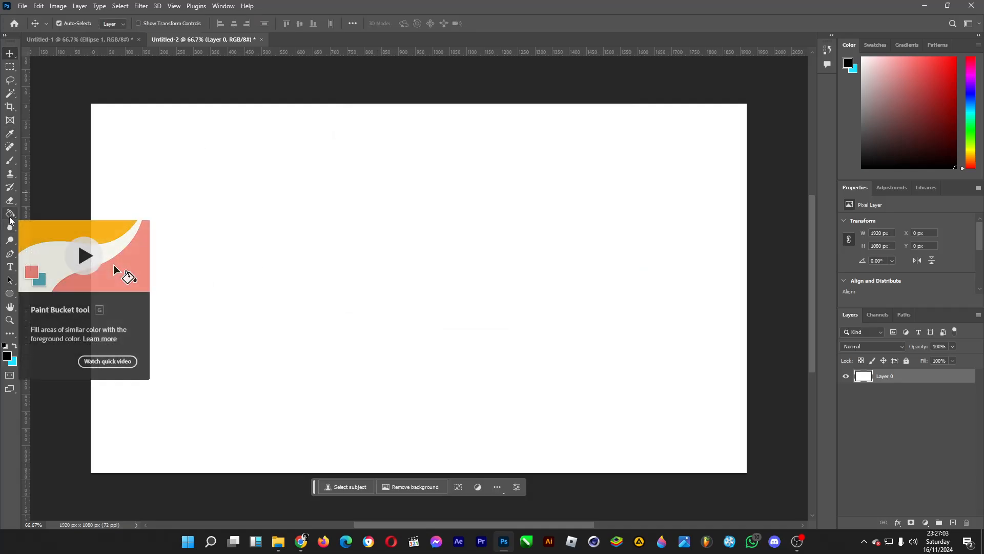
{"action": "left_click", "coordinate": [10, 216]}
{"action": "left_click", "coordinate": [369, 191]}
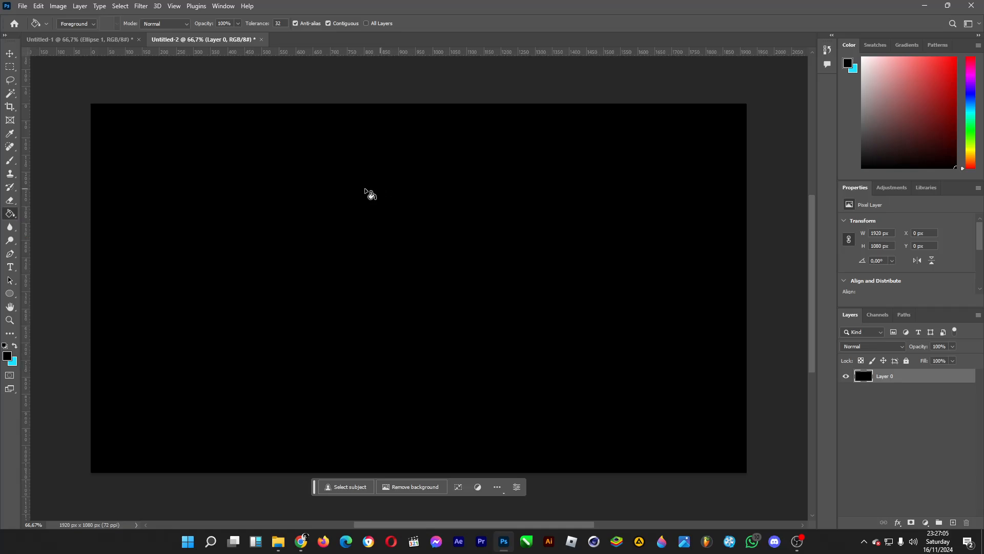
- Marquee-select a 1080 x 1080 px square at the left end of the black layer and copy it to a new layer
{"action": "left_click", "coordinate": [10, 54]}
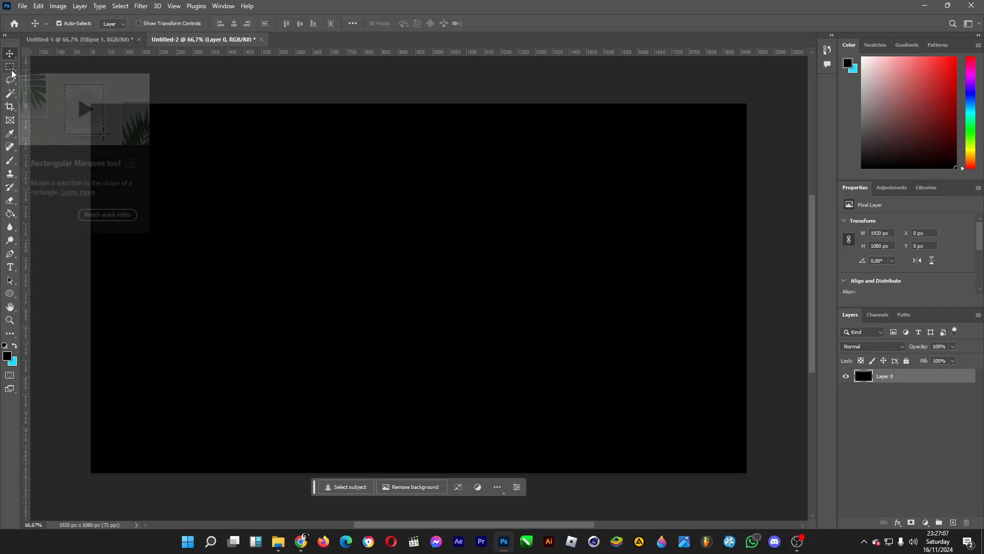
{"action": "left_click", "coordinate": [12, 72]}
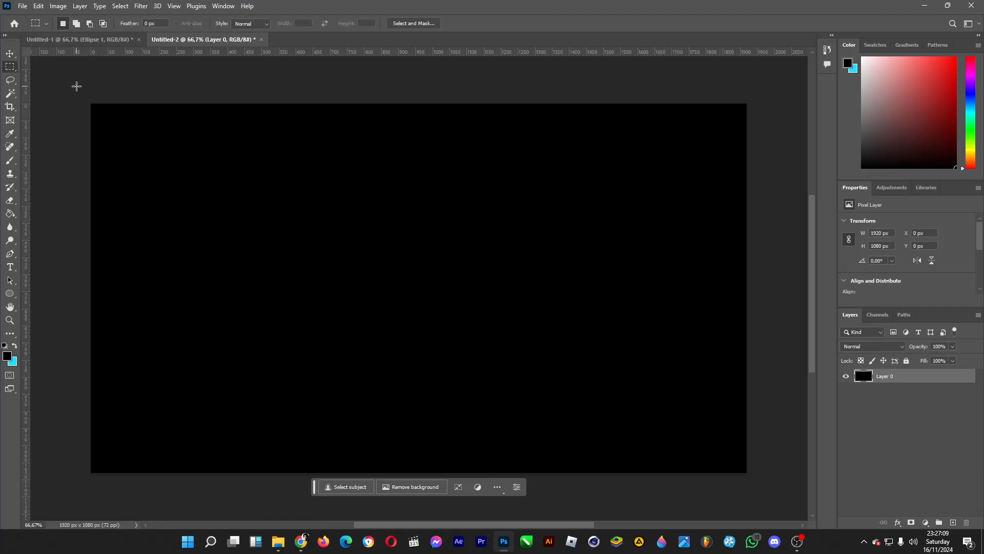
{"action": "left_click_drag", "start_coordinate": [82, 97], "coordinate": [494, 494]}
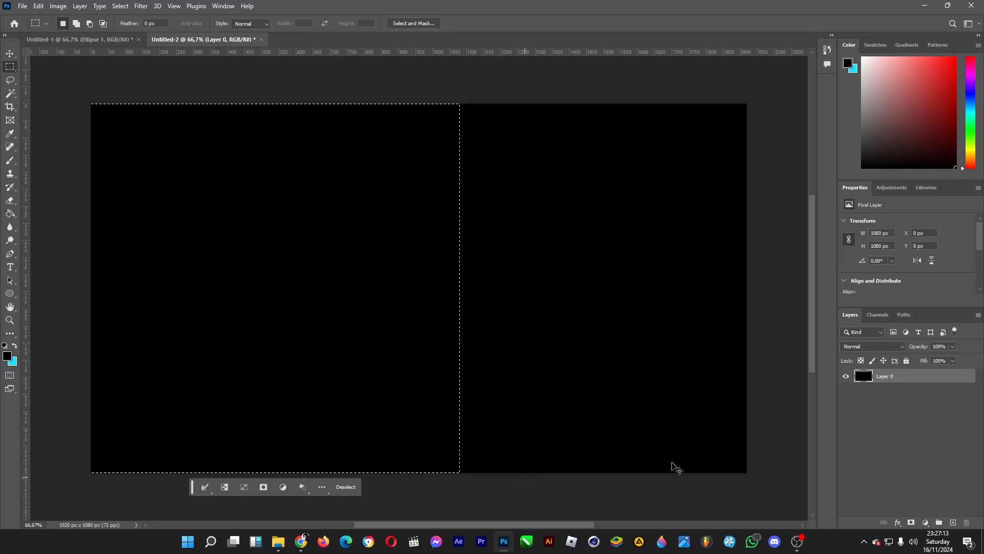
{"action": "key", "text": "ctrl+j"}
- Hide Layer 0 and move the black square to the horizontal centre of the canvas
{"action": "left_click", "coordinate": [845, 390]}
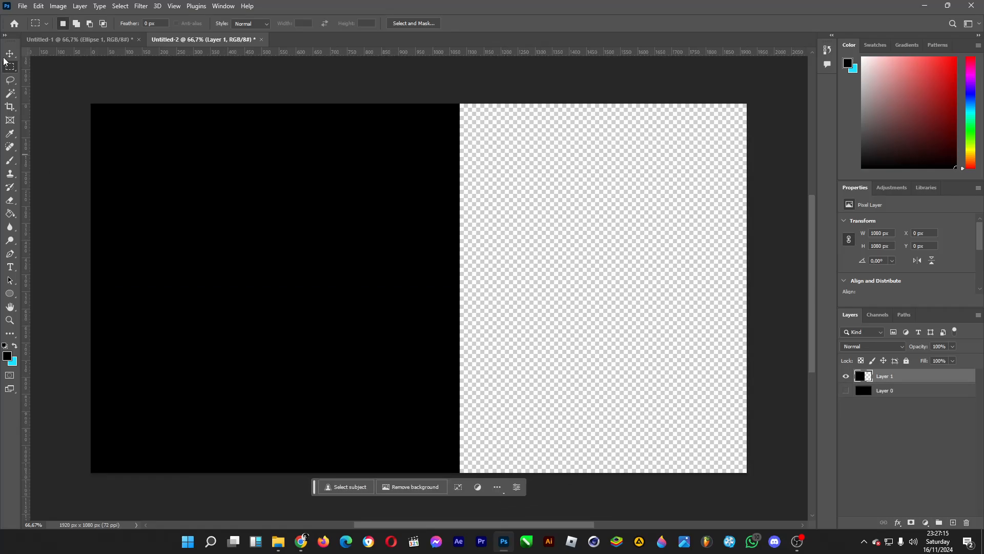
{"action": "left_click", "coordinate": [8, 53]}
{"action": "left_click_drag", "start_coordinate": [294, 241], "coordinate": [425, 241]}
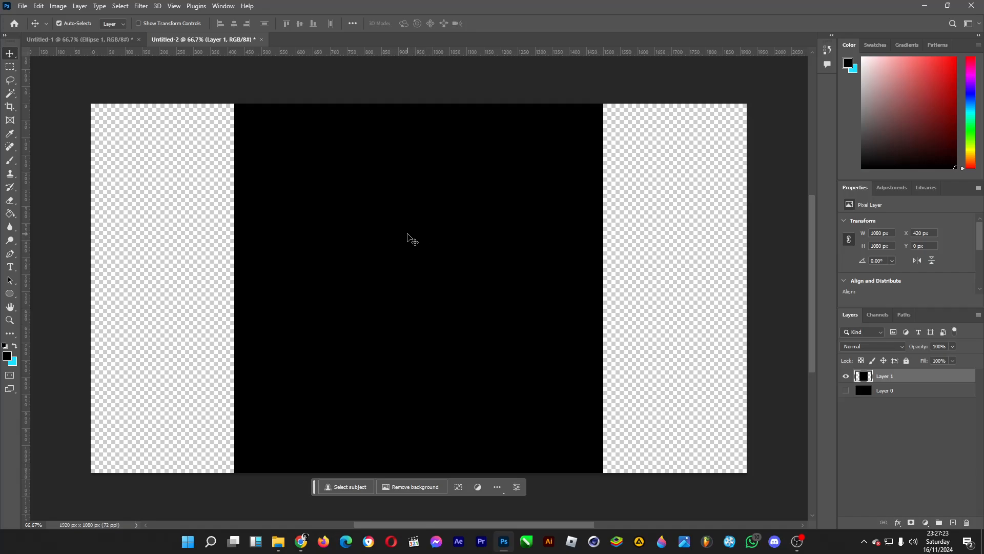
- Set the foreground colour to dark purple #650e9d
{"action": "left_click", "coordinate": [7, 355]}
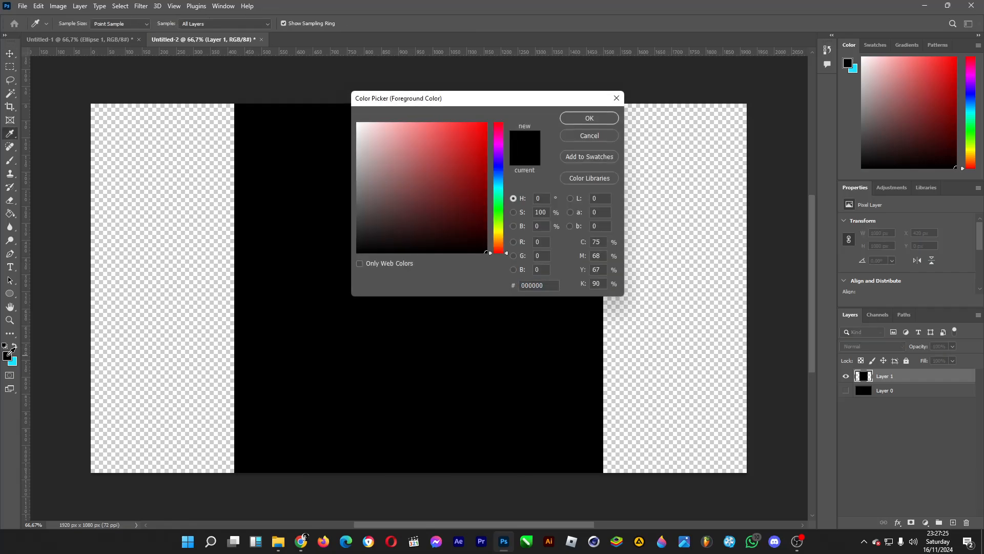
{"action": "left_click_drag", "start_coordinate": [498, 195], "coordinate": [516, 115]}
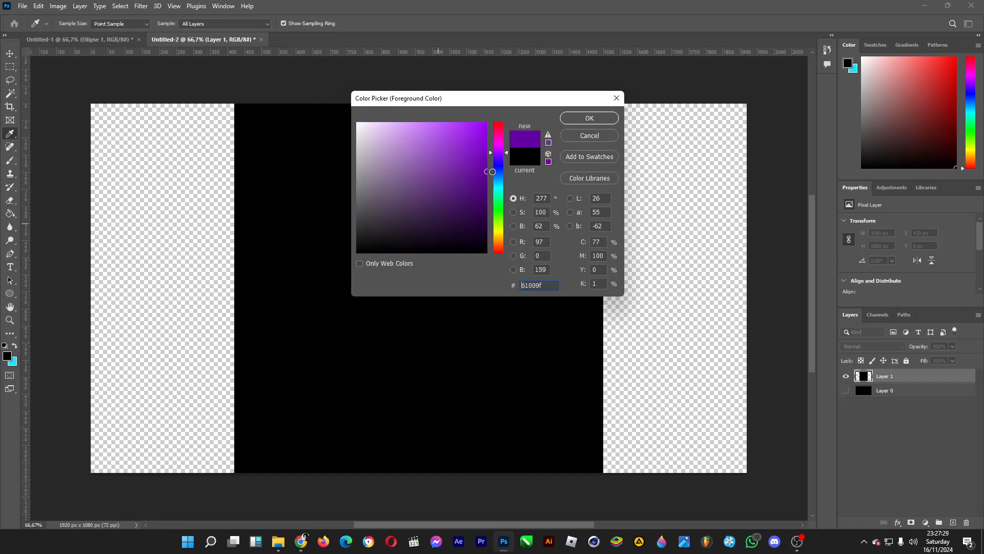
{"action": "left_click_drag", "start_coordinate": [480, 162], "coordinate": [476, 173]}
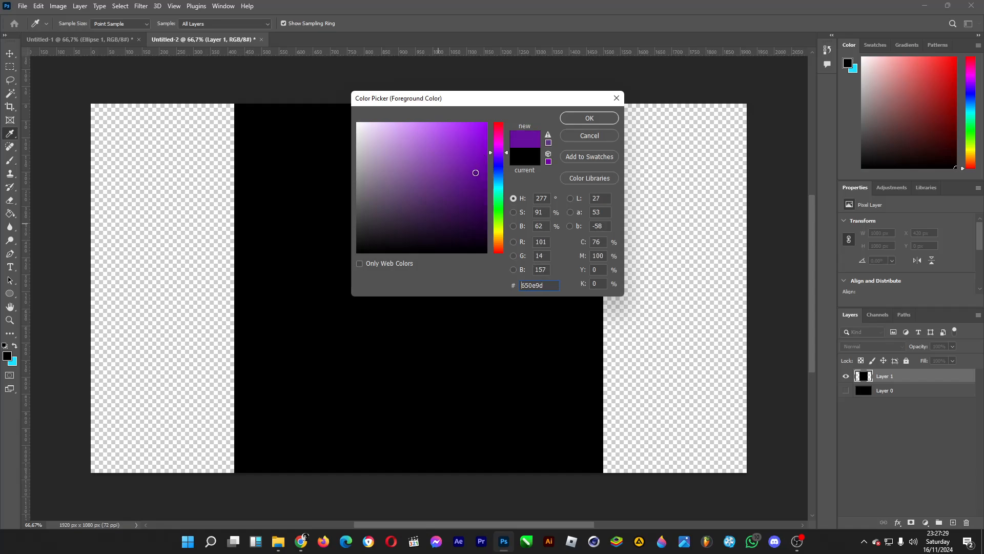
{"action": "left_click", "coordinate": [585, 122]}
{"action": "key", "text": "v"}
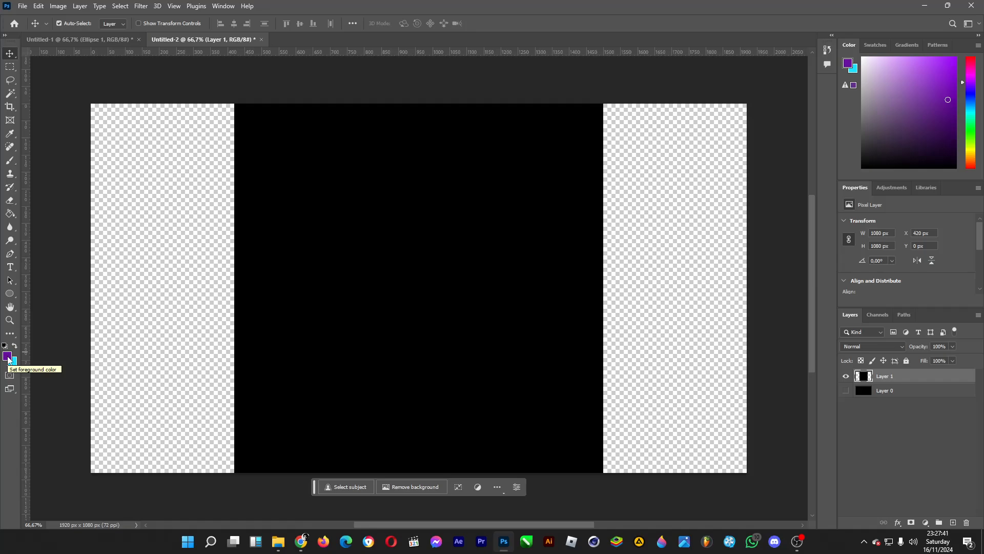
- Set up the Brush tool with a size of 900 px
{"action": "left_click", "coordinate": [12, 165]}
{"action": "left_click", "coordinate": [76, 24]}
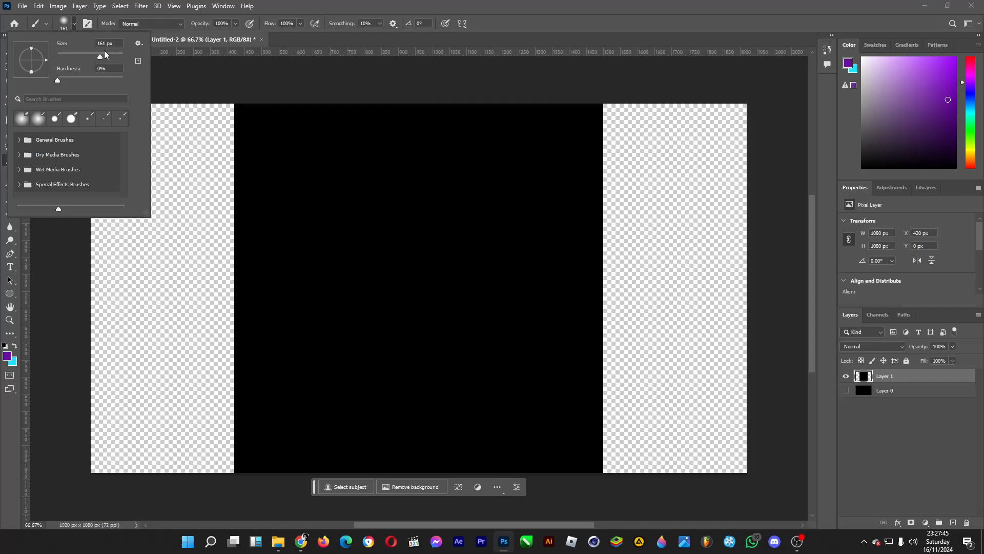
{"action": "left_click_drag", "start_coordinate": [112, 53], "coordinate": [115, 55]}
{"action": "left_click", "coordinate": [94, 43]}
{"action": "type", "text": "800"}
{"action": "key", "text": "Return"}
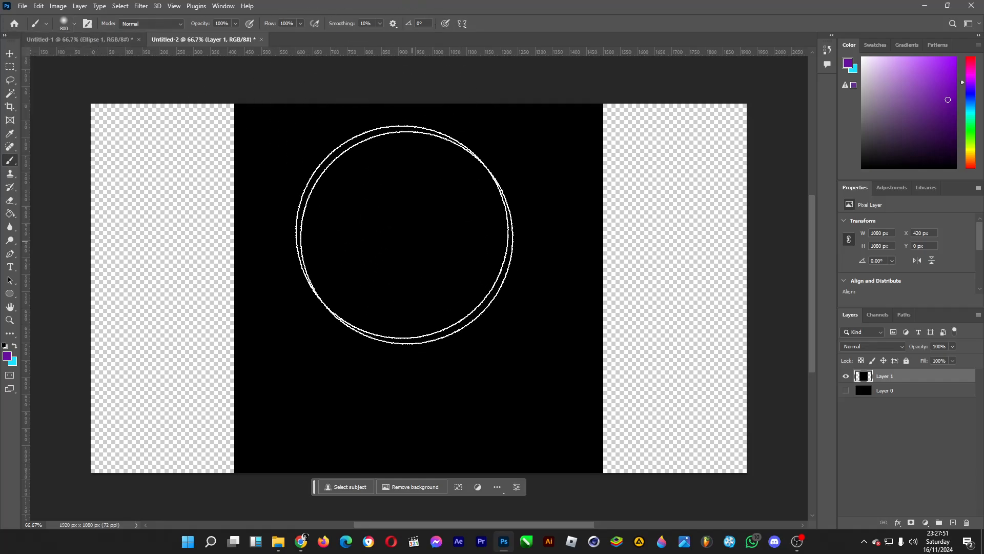
{"action": "left_click", "coordinate": [74, 24]}
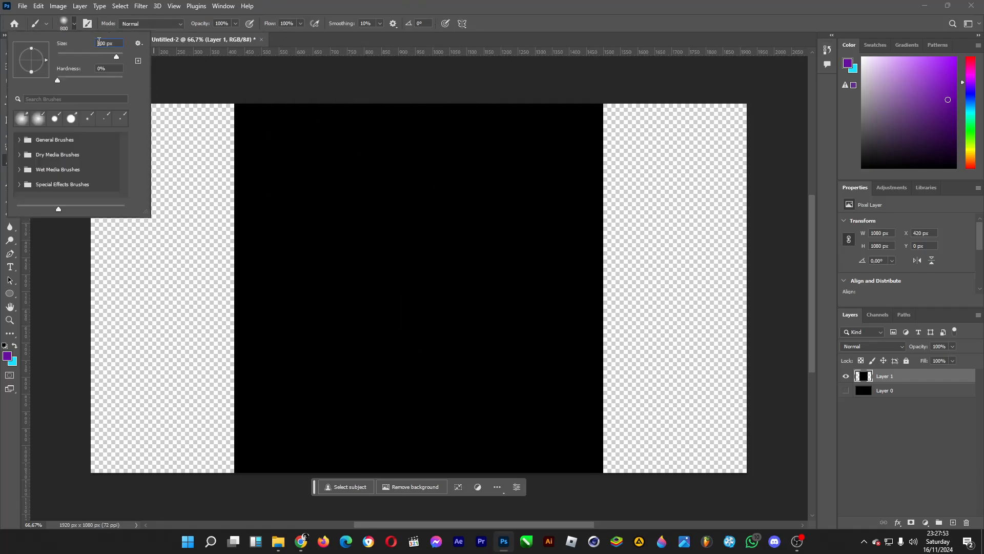
{"action": "key", "text": "Return"}
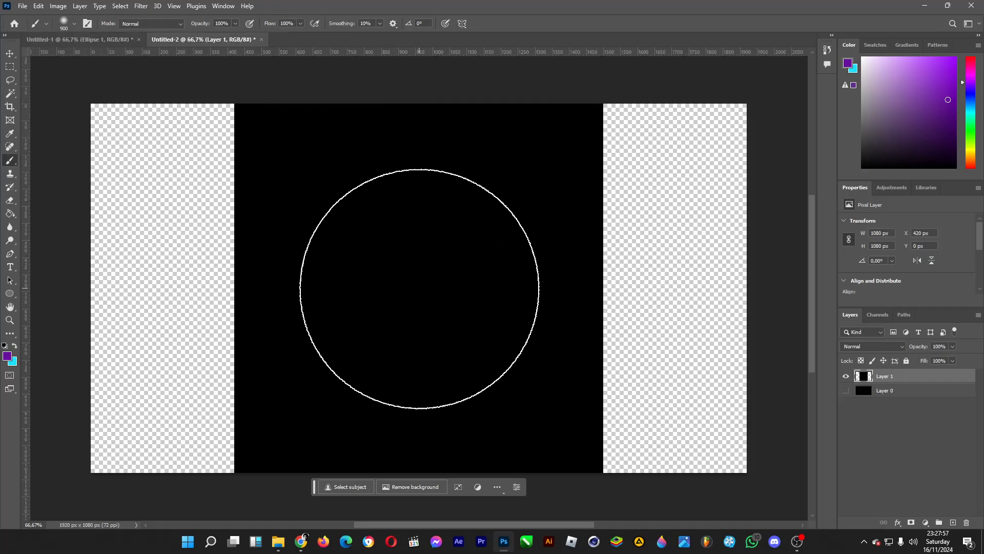
- Paint a single soft purple dab in the middle of the black square with 0% brush hardness
{"action": "left_click", "coordinate": [58, 27]}
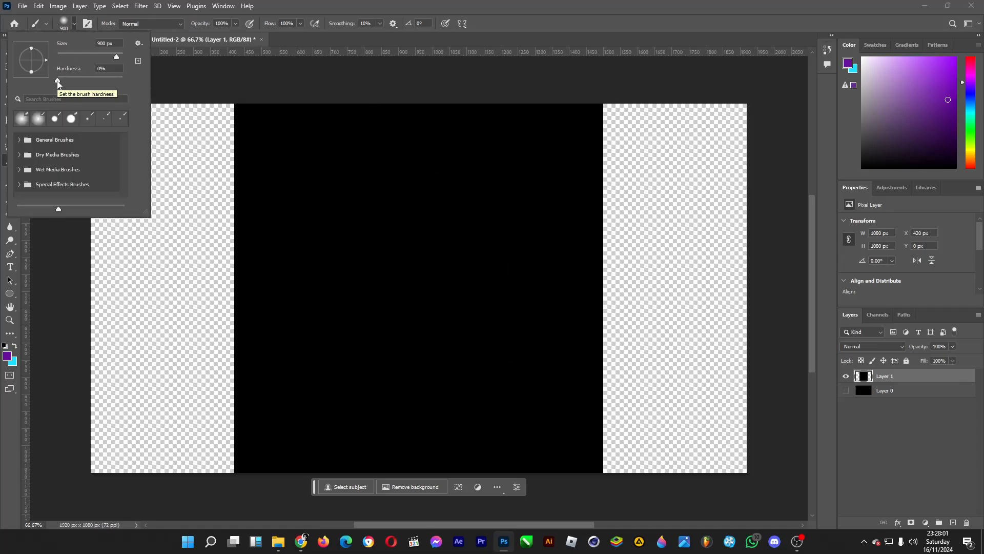
{"action": "key", "text": "Return"}
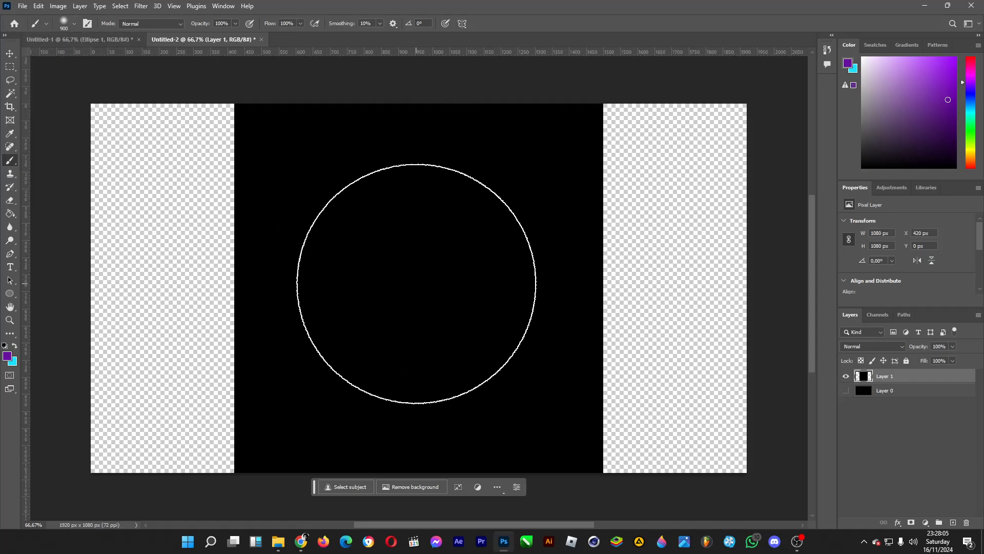
{"action": "left_click", "coordinate": [415, 284]}
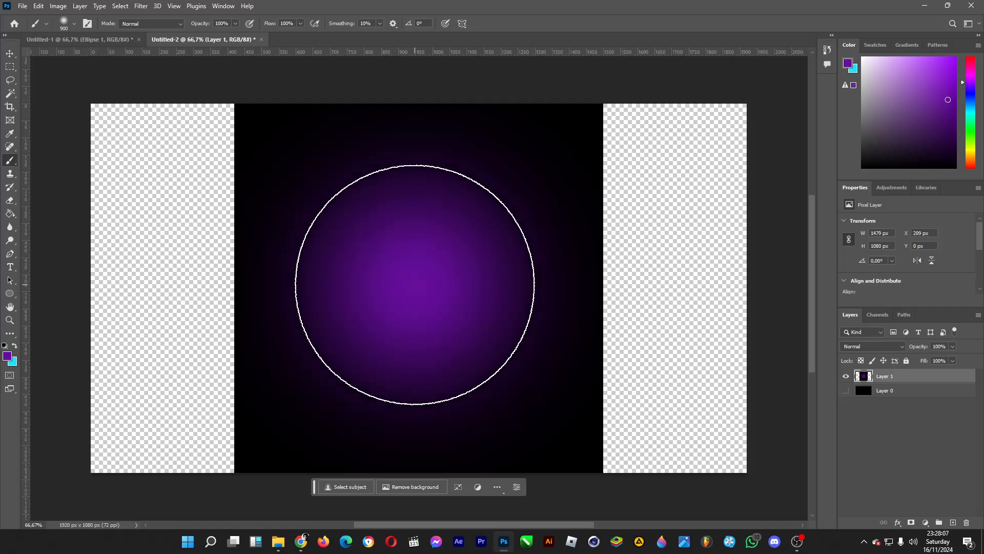
- Reduce the brush size to 495 px and choose a brighter purple as the foreground colour
{"action": "left_click", "coordinate": [75, 23]}
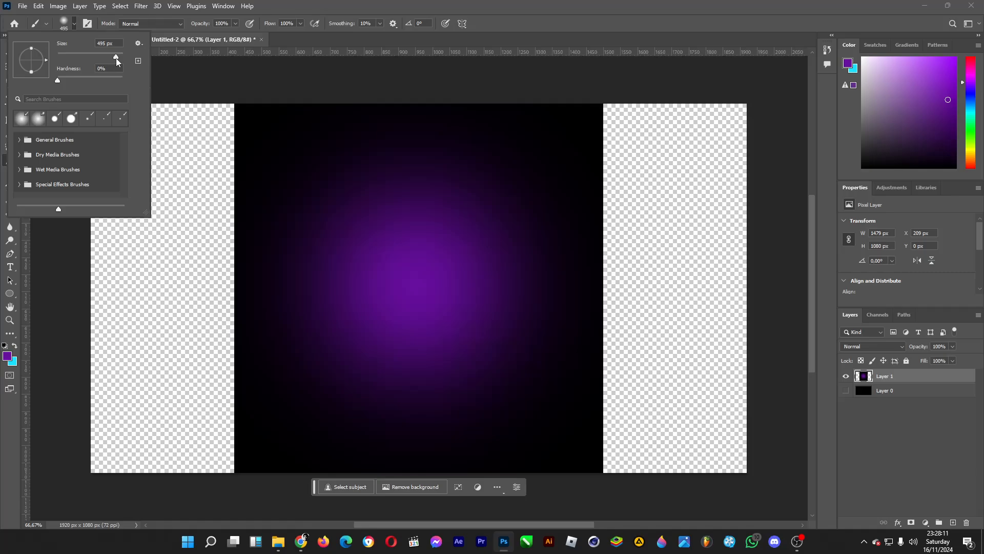
{"action": "left_click", "coordinate": [6, 356]}
{"action": "left_click_drag", "start_coordinate": [484, 166], "coordinate": [469, 124]}
{"action": "left_click", "coordinate": [588, 127]}
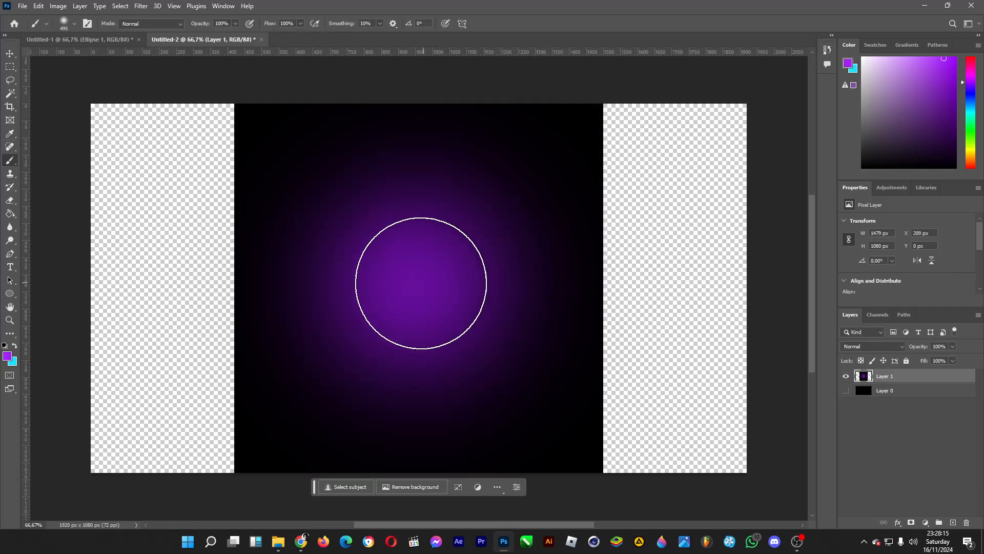
- Paint a brighter purple dab at the centre of the glow, redoing the first attempt with a 480 px brush
{"action": "left_click", "coordinate": [414, 289]}
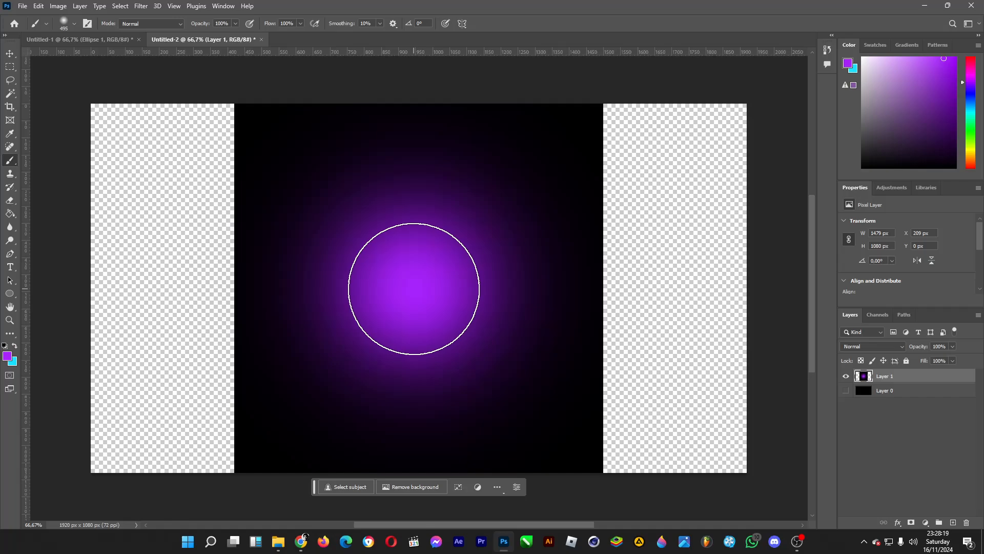
{"action": "key", "text": "ctrl+z"}
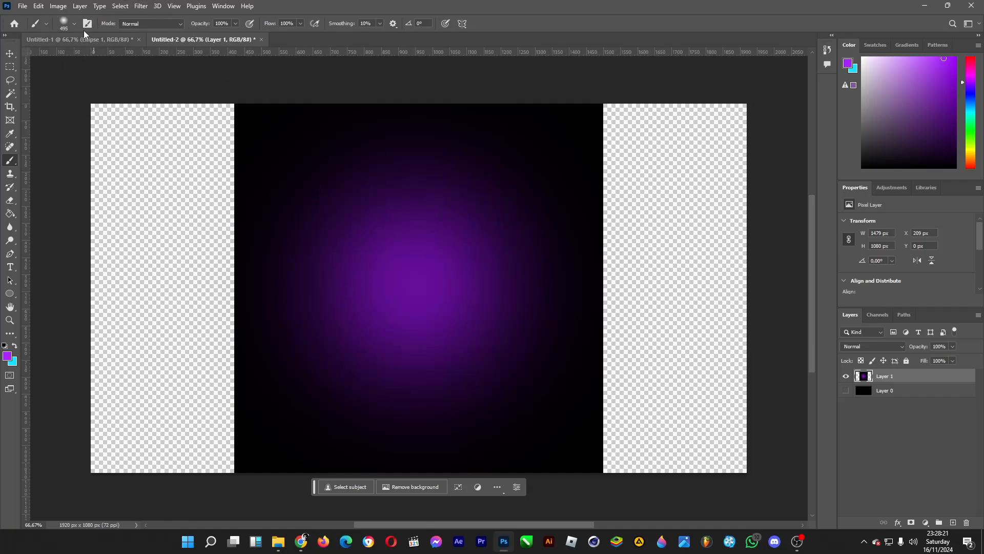
{"action": "left_click", "coordinate": [75, 24]}
{"action": "left_click", "coordinate": [115, 57]}
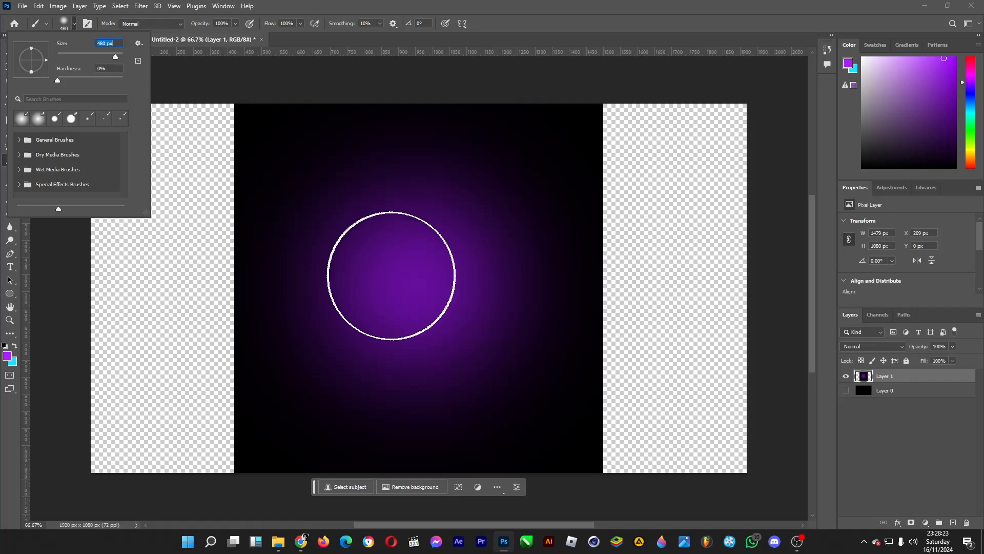
{"action": "left_click", "coordinate": [410, 286]}
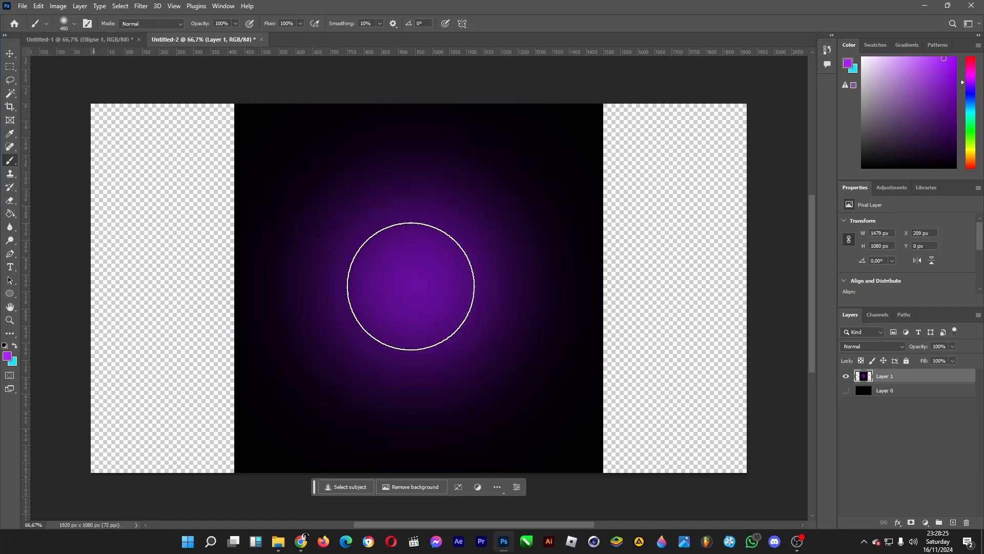
{"action": "left_click", "coordinate": [410, 285]}
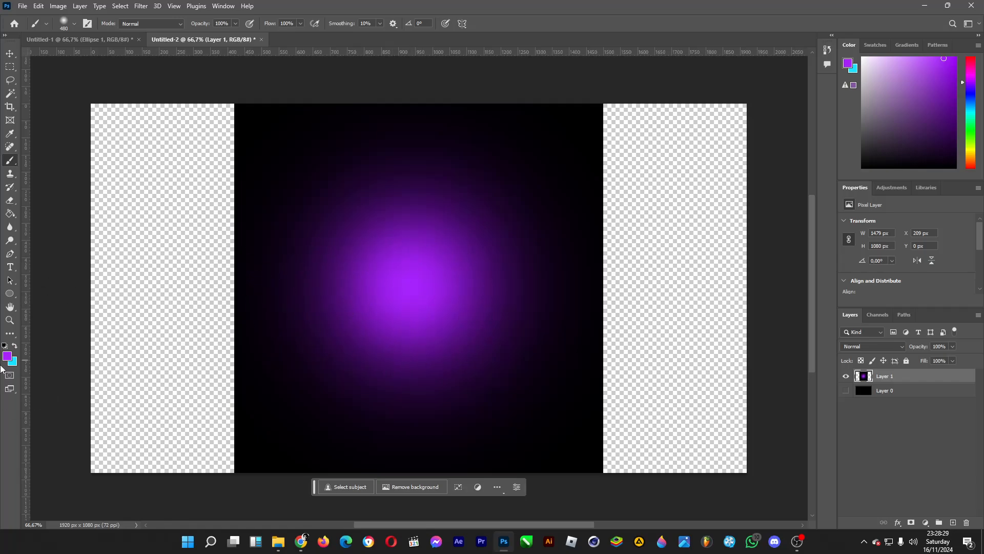
- Set the foreground colour to white (#ffffff)
{"action": "left_click", "coordinate": [7, 356]}
{"action": "left_click", "coordinate": [357, 125]}
{"action": "left_click_drag", "start_coordinate": [323, 116], "coordinate": [338, 99]}
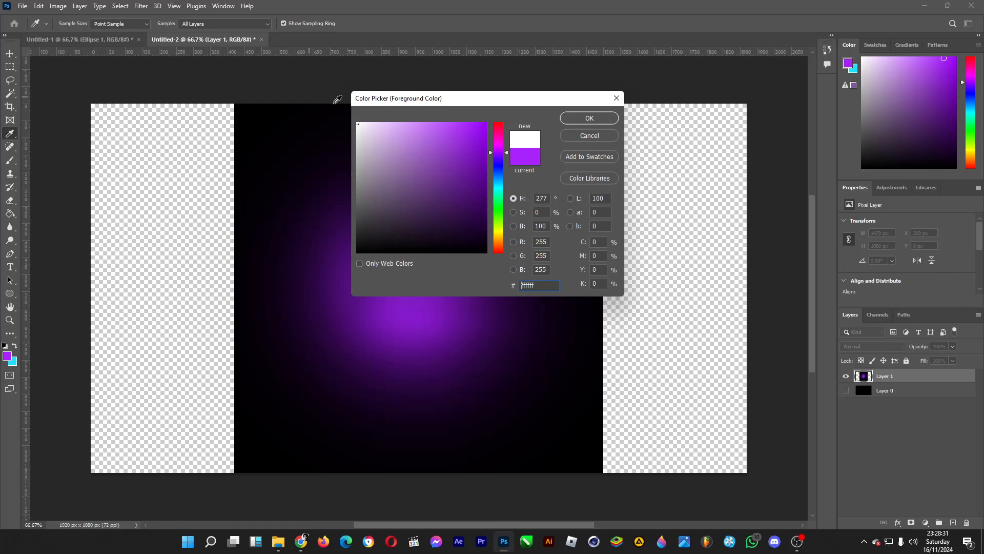
{"action": "left_click", "coordinate": [591, 118]}
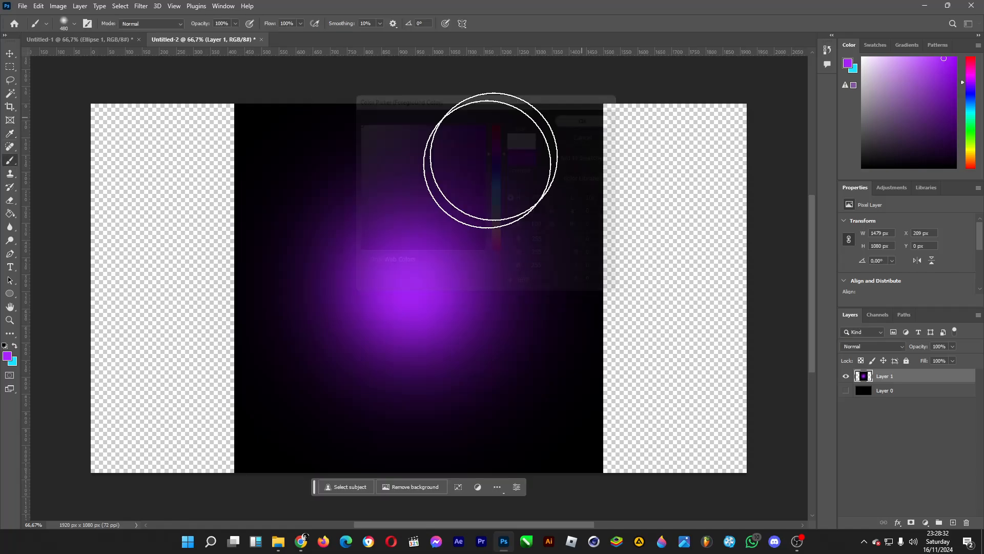
- Paint a white highlight dab in the centre of the purple glow with a 161 px brush
{"action": "left_click", "coordinate": [62, 23]}
{"action": "left_click_drag", "start_coordinate": [105, 57], "coordinate": [100, 55]}
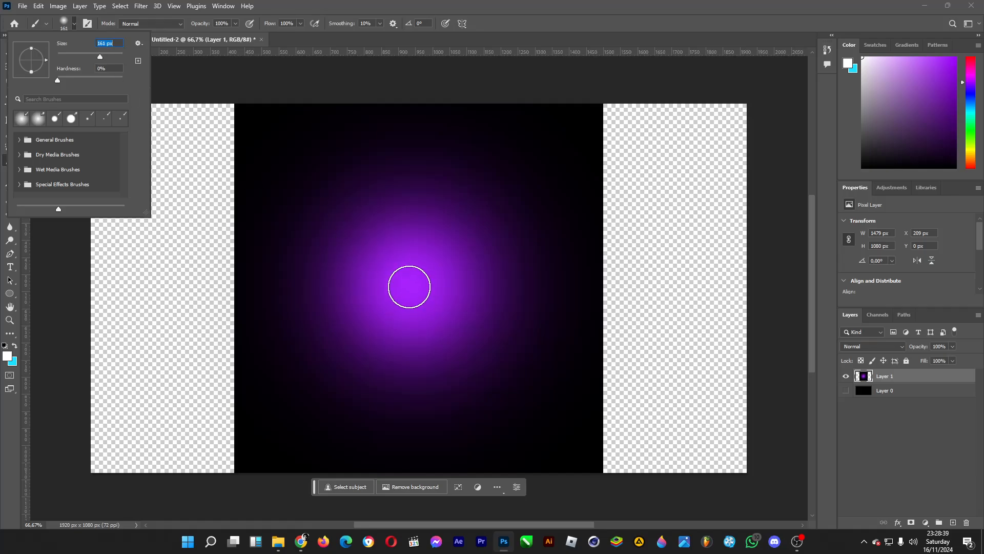
{"action": "left_click", "coordinate": [408, 284]}
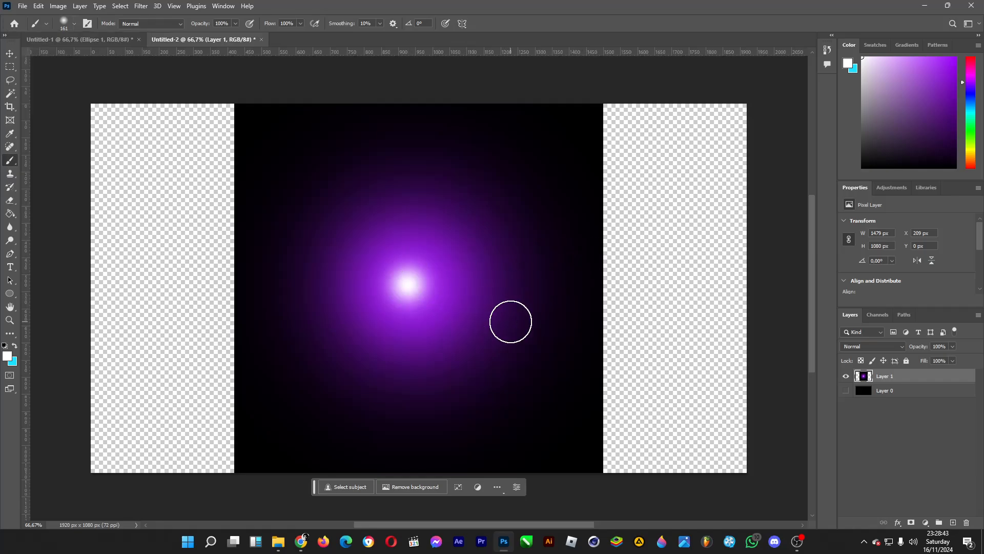
{"action": "left_click", "coordinate": [11, 54]}
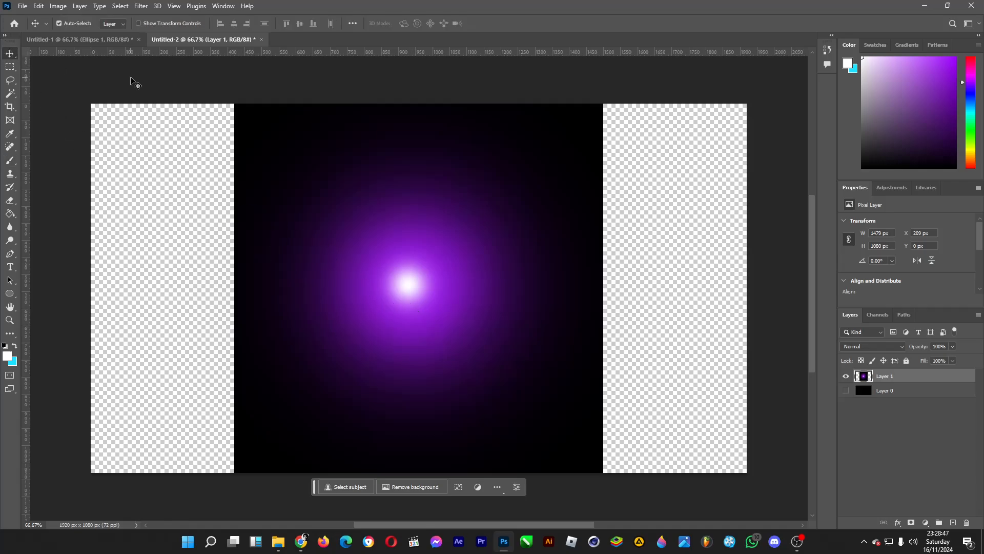
{"action": "left_click", "coordinate": [58, 6]}
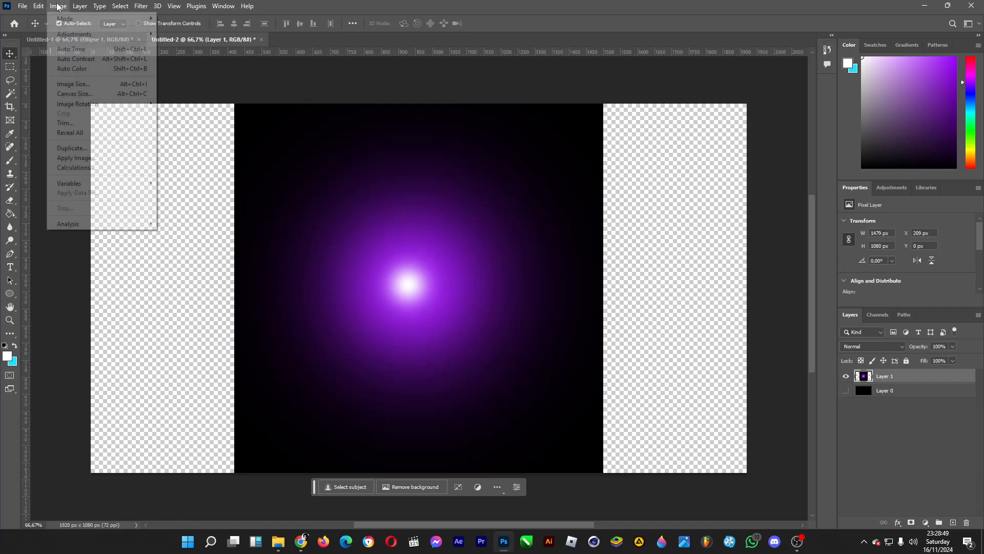
{"action": "mouse_move", "coordinate": [38, 7]}
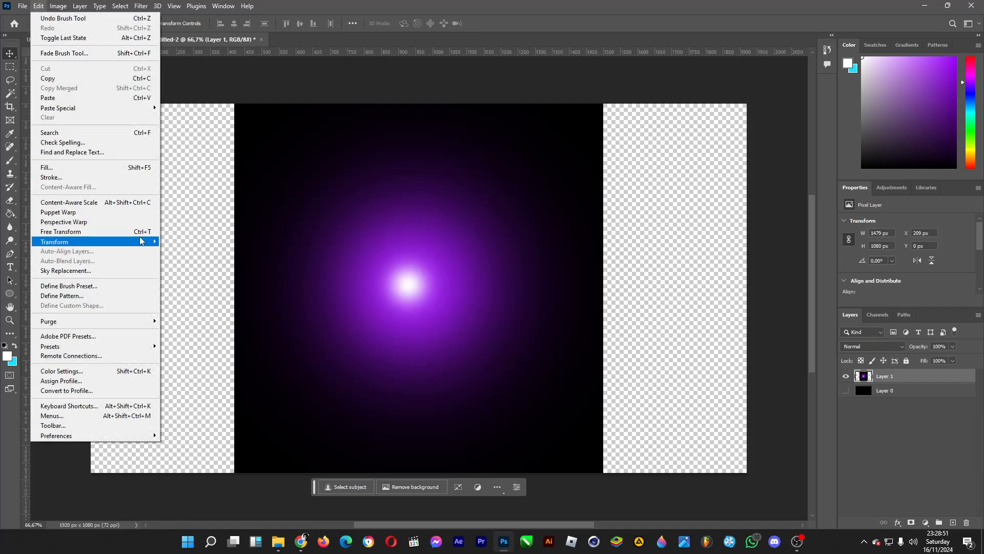
{"action": "mouse_move", "coordinate": [143, 244]}
{"action": "left_click", "coordinate": [195, 311]}
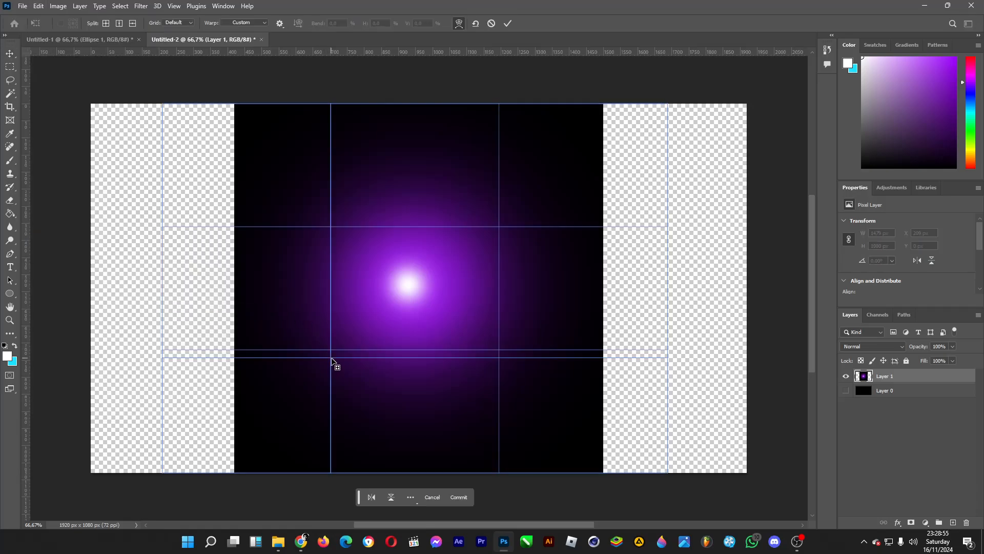
{"action": "key", "text": "Return"}
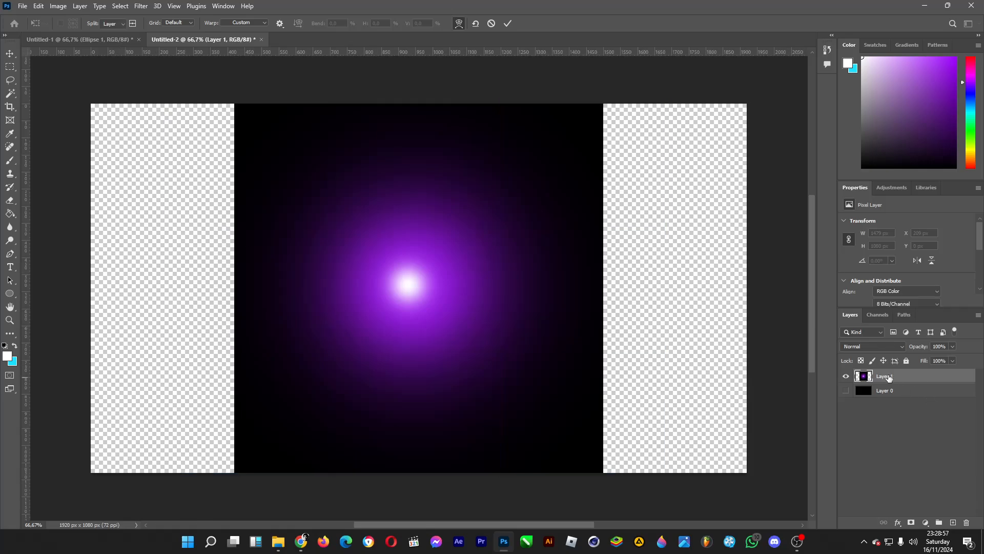
{"action": "key", "text": "ctrl+a"}
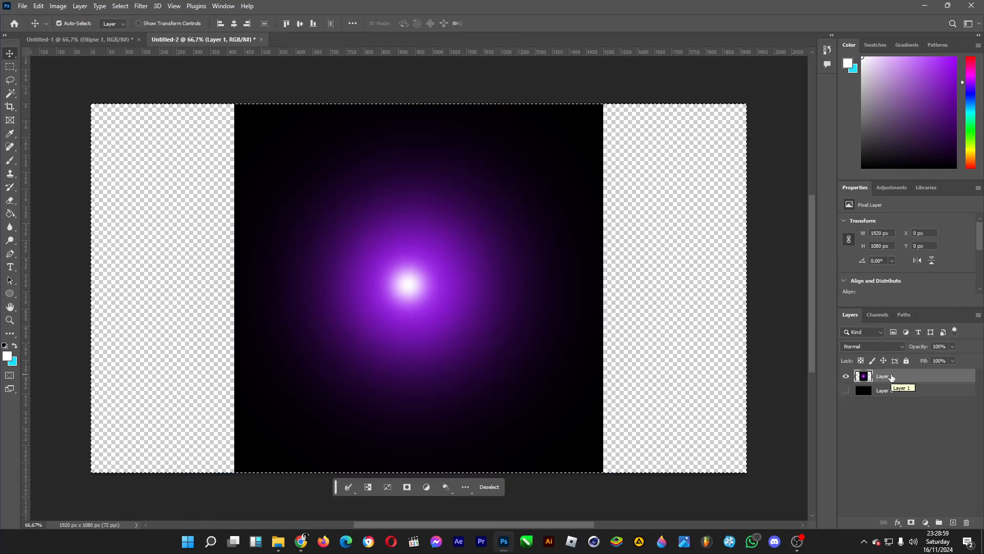
- Select the square glow area about 1079 x 1080 px, copy it to a new layer and delete the original glow layer
{"action": "left_click", "coordinate": [10, 67]}
{"action": "left_click", "coordinate": [247, 91]}
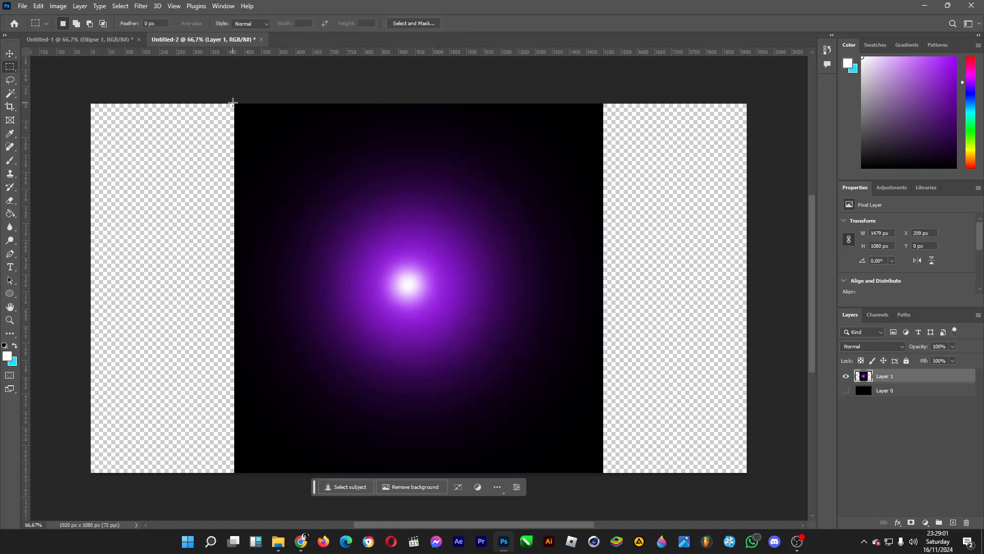
{"action": "left_click_drag", "start_coordinate": [234, 103], "coordinate": [603, 476]}
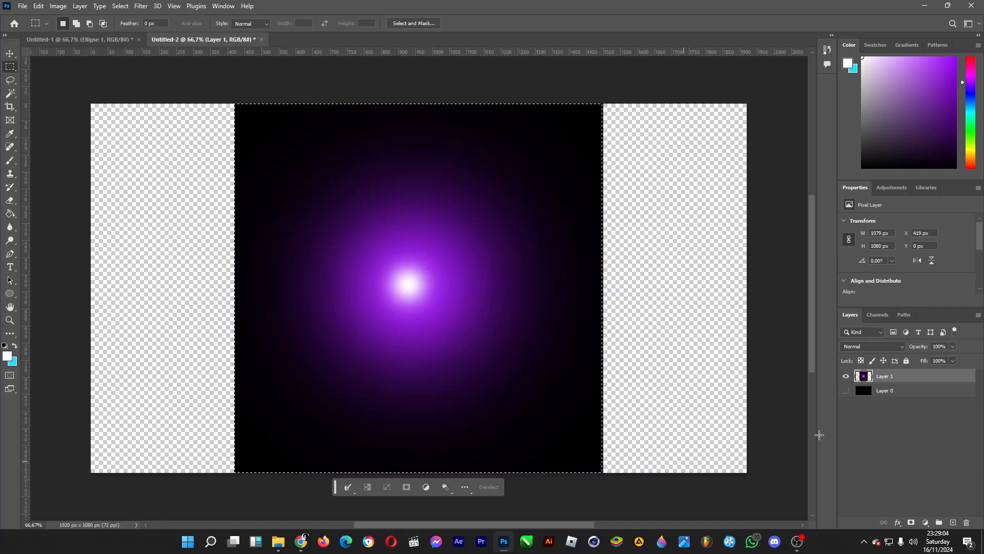
{"action": "key", "text": "ctrl+j"}
{"action": "left_click", "coordinate": [887, 390], "text": "shift"}
{"action": "key", "text": "ctrl+e"}
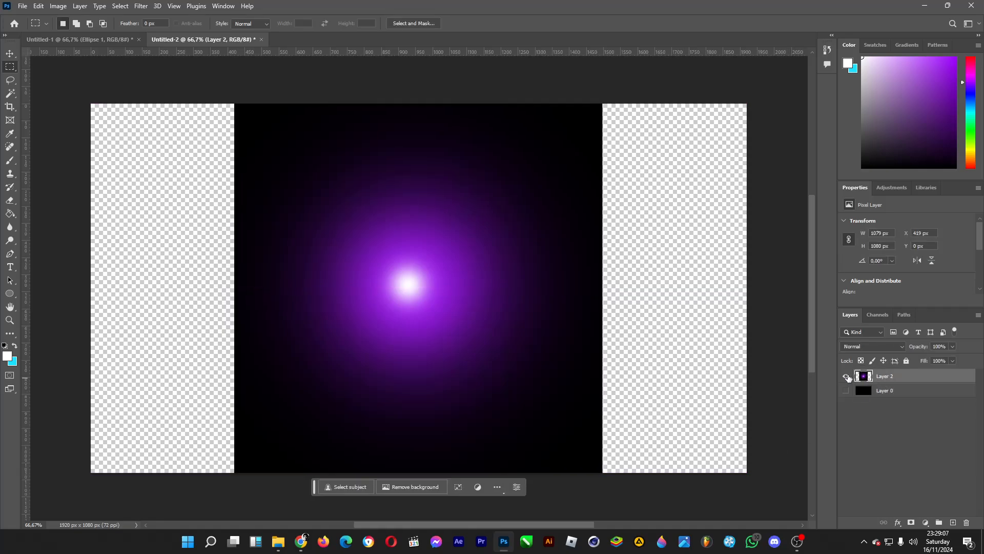
- Warp the glow layer, pulling its centre towards the upper-right corner to form a curved crescent of light, and apply the warp
{"action": "left_click", "coordinate": [39, 6]}
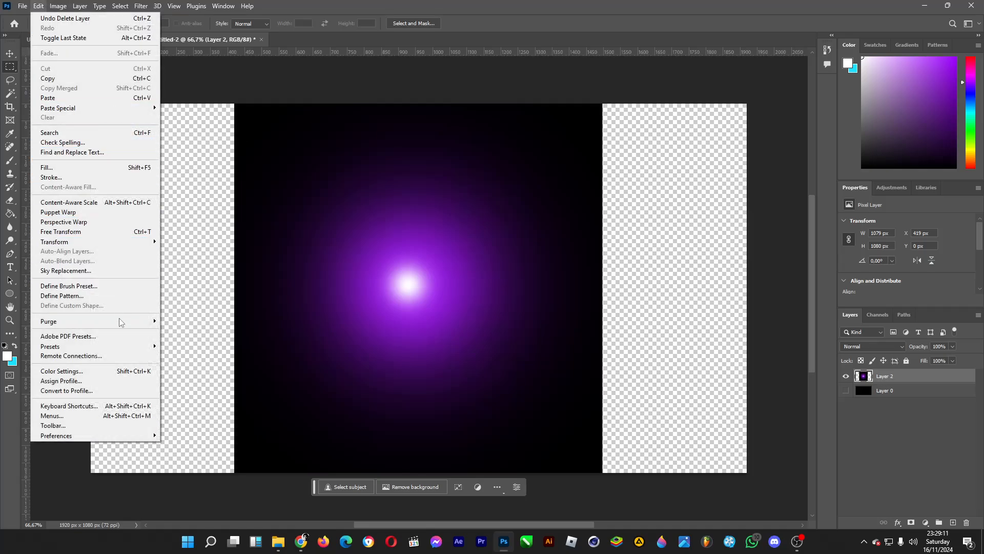
{"action": "mouse_move", "coordinate": [138, 242]}
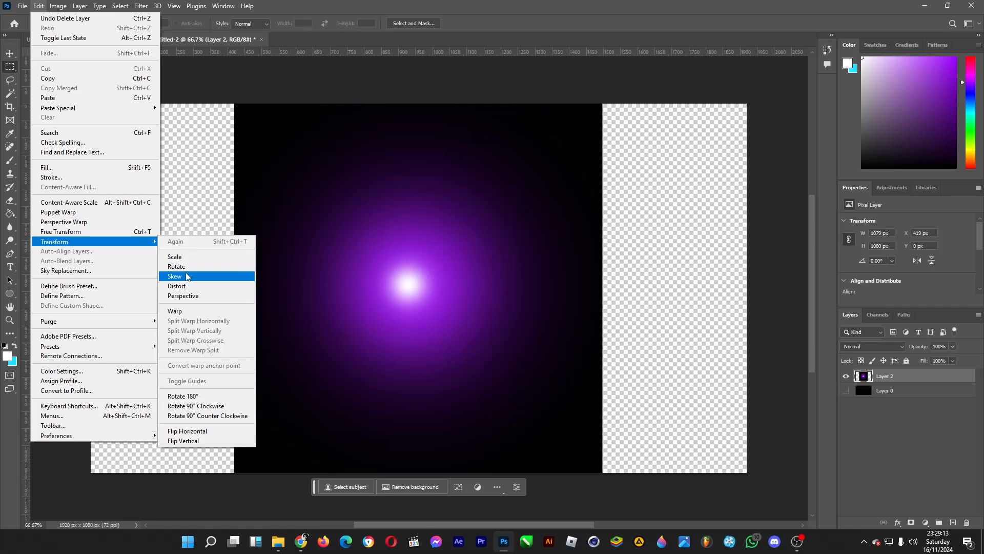
{"action": "left_click", "coordinate": [188, 311]}
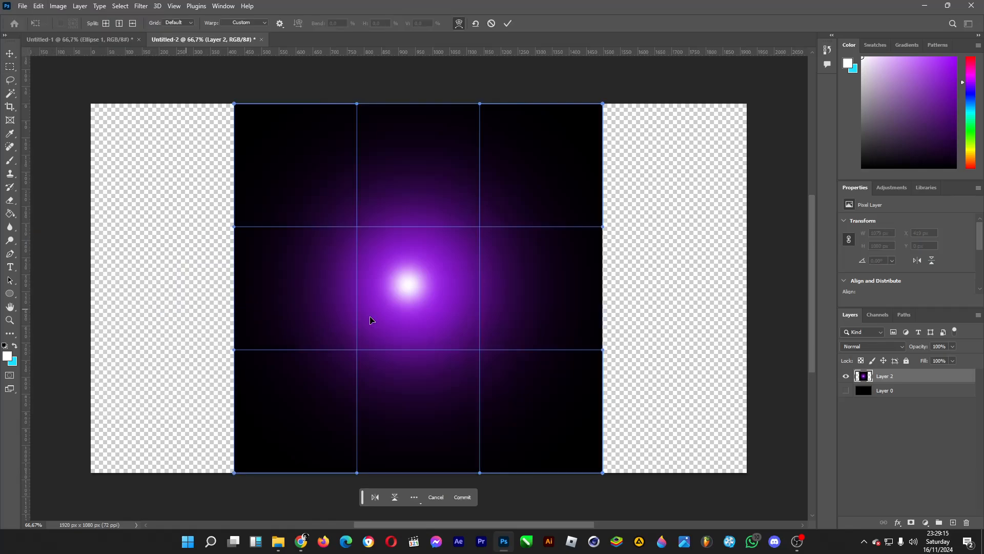
{"action": "left_click_drag", "start_coordinate": [356, 345], "coordinate": [471, 234]}
{"action": "left_click", "coordinate": [867, 423]}
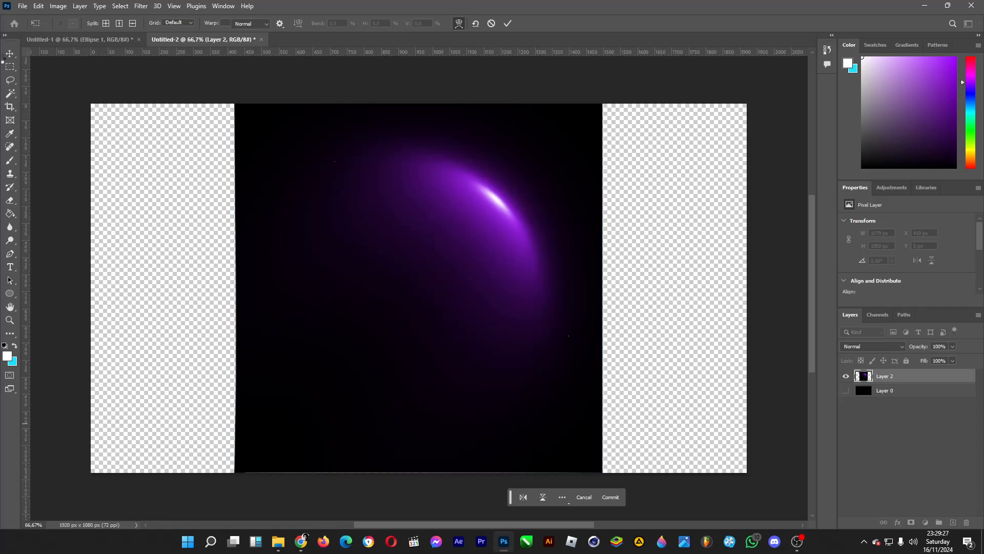
- Show the black background layer and delete the thin strip along the left edge of the glow layer
{"action": "left_click", "coordinate": [847, 390]}
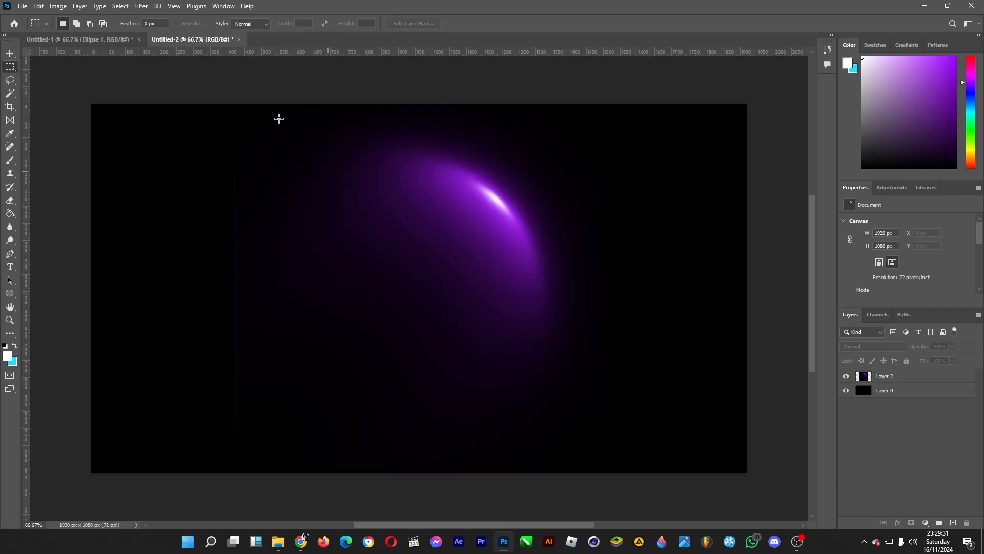
{"action": "left_click_drag", "start_coordinate": [203, 90], "coordinate": [236, 471]}
{"action": "left_click", "coordinate": [889, 376]}
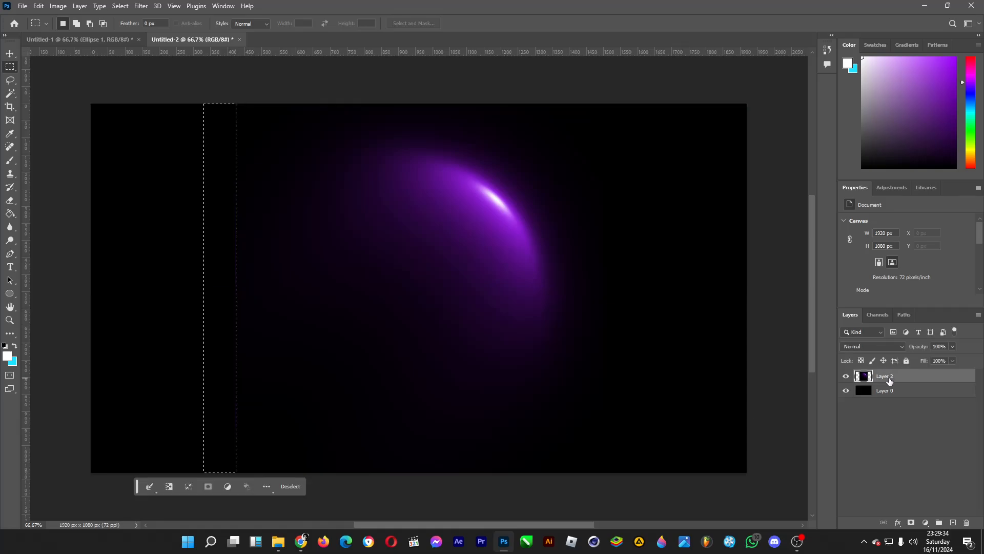
{"action": "left_click", "coordinate": [667, 378]}
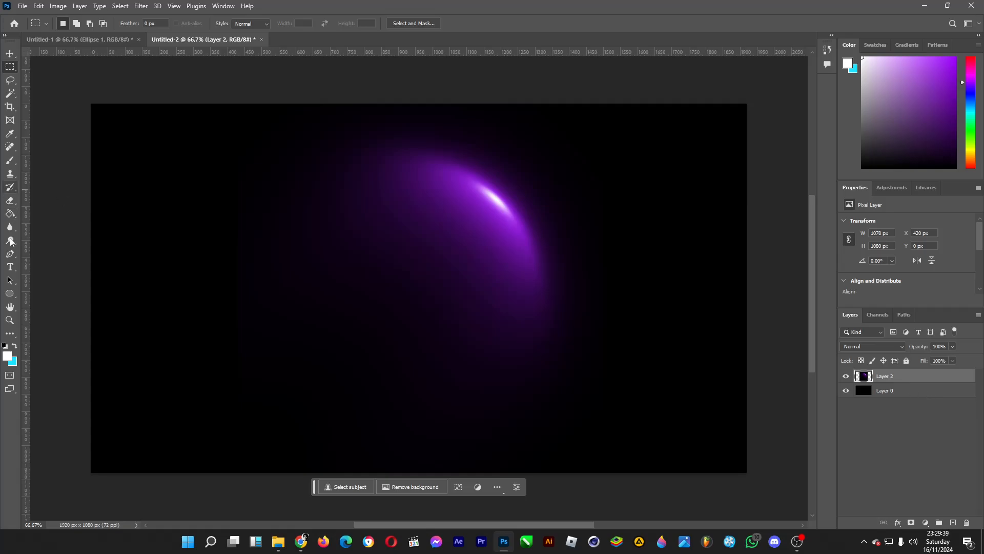
- Enlarge the soft eraser and fade out the left and lower edges of the glow layer into the background
{"action": "left_click", "coordinate": [11, 201]}
{"action": "left_click", "coordinate": [61, 32]}
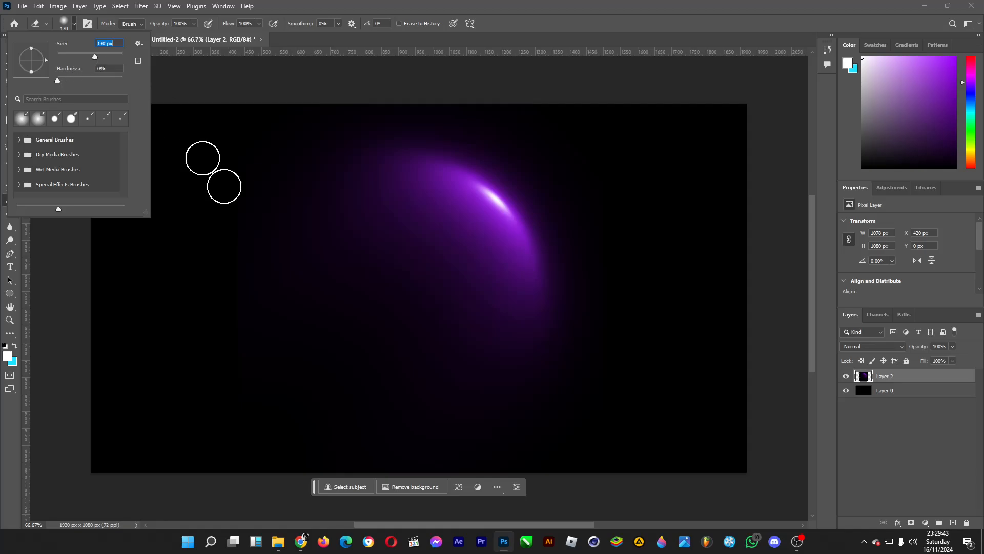
{"action": "left_click_drag", "start_coordinate": [99, 58], "coordinate": [109, 57]}
{"action": "mouse_move", "coordinate": [255, 159]}
{"action": "left_mouse_down"}
{"action": "mouse_move", "coordinate": [224, 289]}
{"action": "mouse_move", "coordinate": [241, 393]}
{"action": "mouse_move", "coordinate": [269, 440]}
{"action": "mouse_move", "coordinate": [484, 460]}
{"action": "left_mouse_up"}
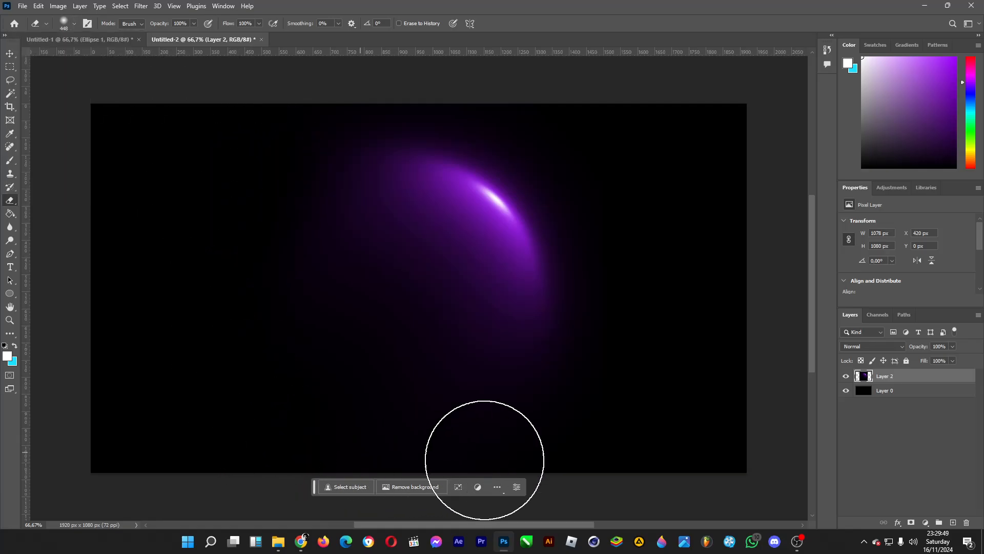
{"action": "left_click", "coordinate": [10, 54]}
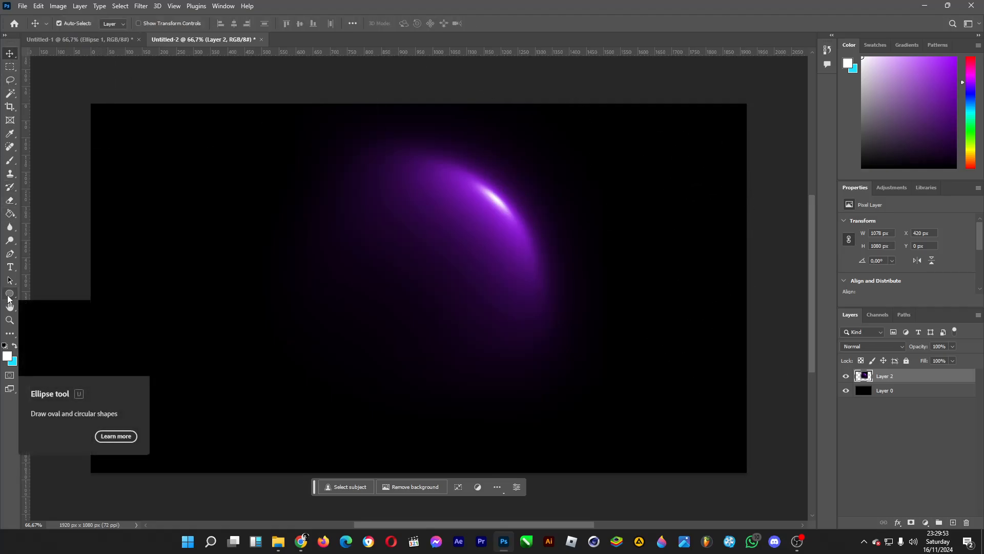
- Draw a black-filled circle about 675 px in diameter over the dark area inside the glow crescent
{"action": "left_click", "coordinate": [9, 294]}
{"action": "left_click", "coordinate": [7, 356]}
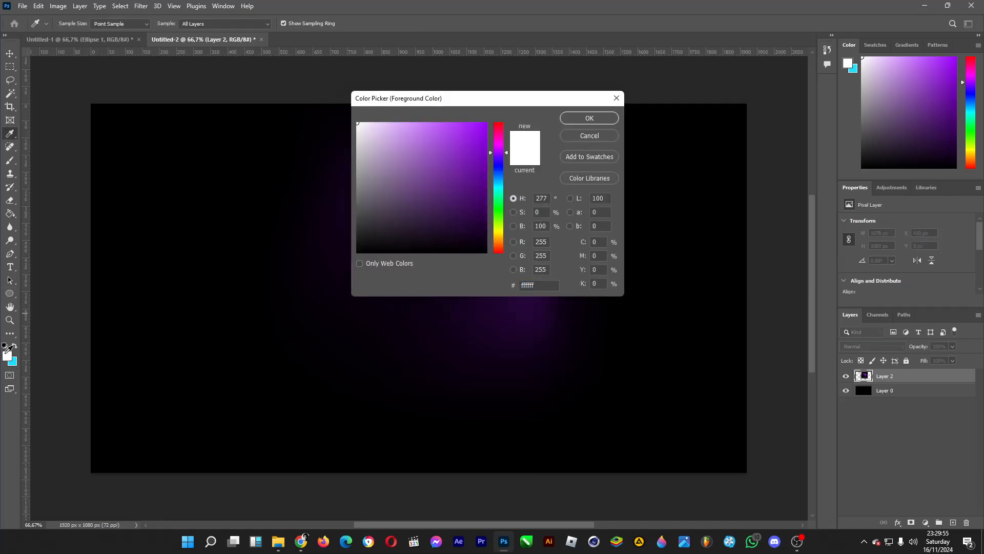
{"action": "left_click", "coordinate": [599, 137]}
{"action": "left_click", "coordinate": [116, 23]}
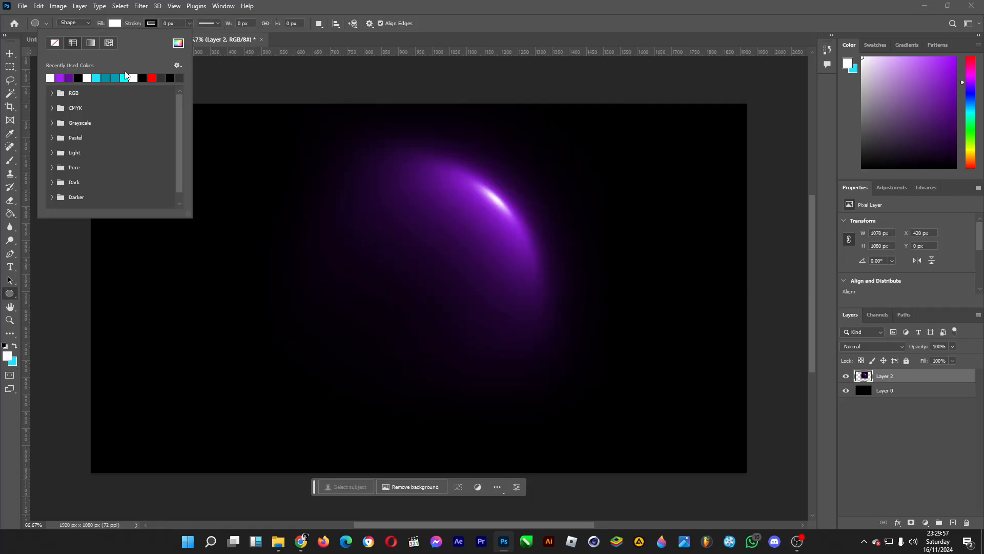
{"action": "left_click", "coordinate": [79, 79]}
{"action": "left_click", "coordinate": [318, 4]}
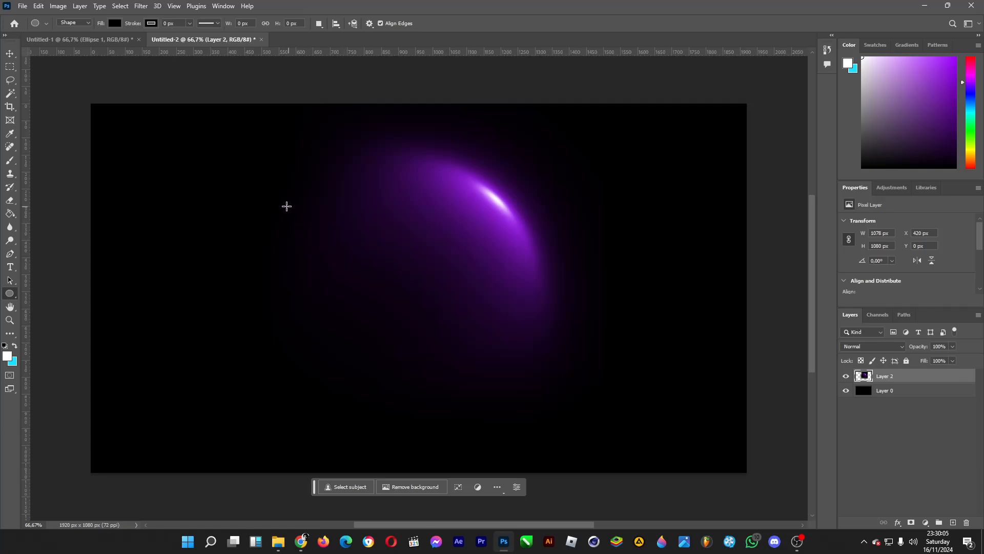
{"action": "left_click_drag", "start_coordinate": [287, 206], "coordinate": [575, 433]}
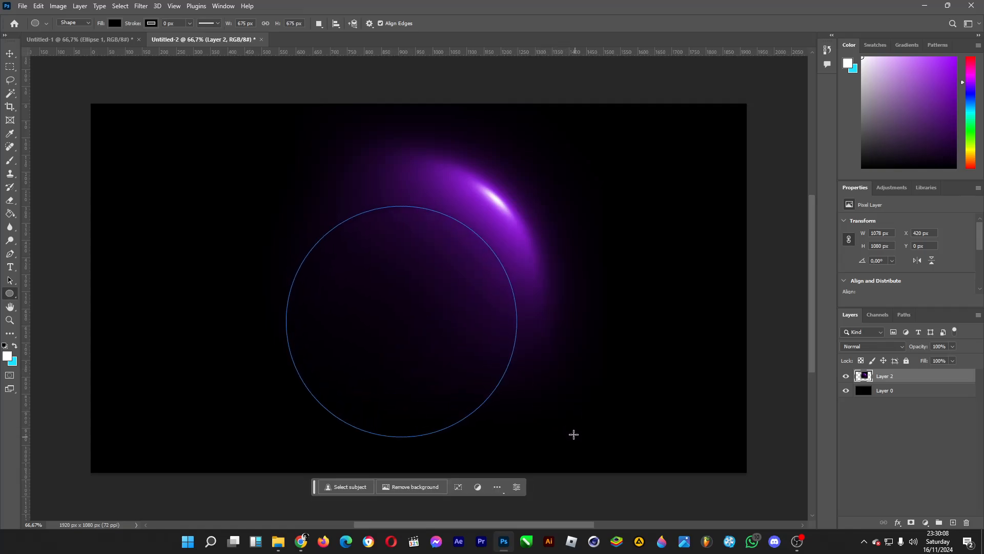
- Scale the black circle to about 709 px and move it up to sit against the glow, at X 577 px, Y 200 px
{"action": "left_click", "coordinate": [10, 54]}
{"action": "left_click_drag", "start_coordinate": [386, 285], "coordinate": [392, 258]}
{"action": "key", "text": "ctrl+t"}
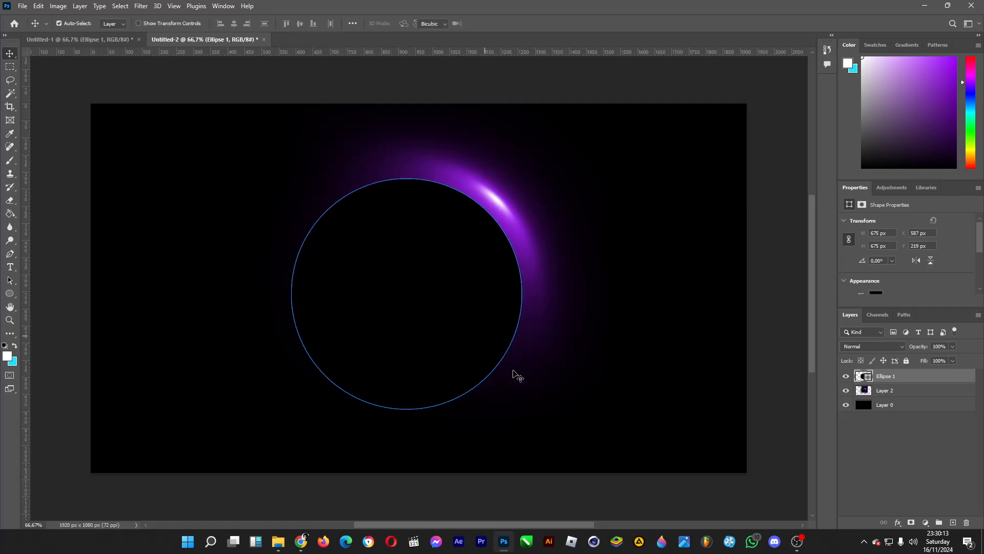
{"action": "left_click_drag", "start_coordinate": [521, 409], "coordinate": [533, 420]}
{"action": "left_click", "coordinate": [8, 55]}
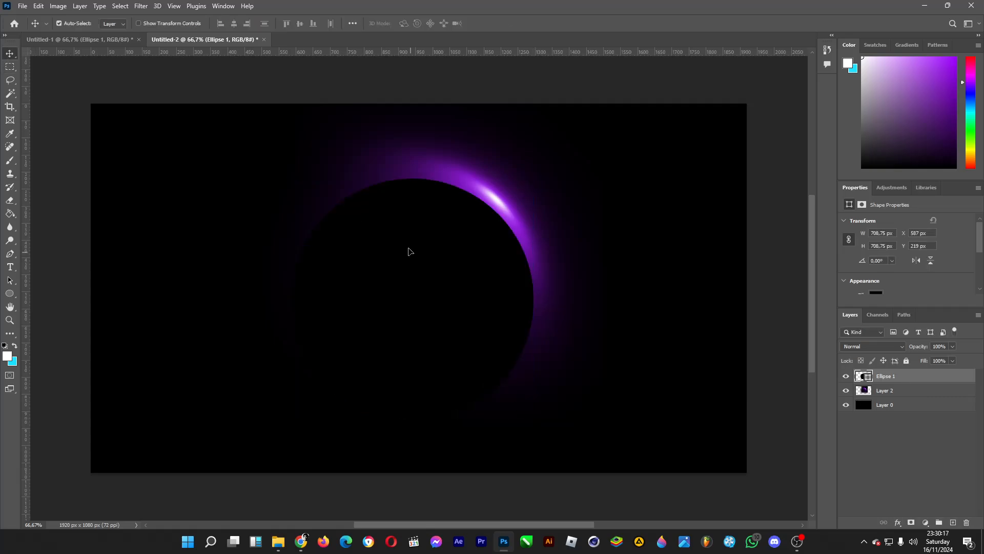
{"action": "left_click_drag", "start_coordinate": [403, 255], "coordinate": [408, 249]}
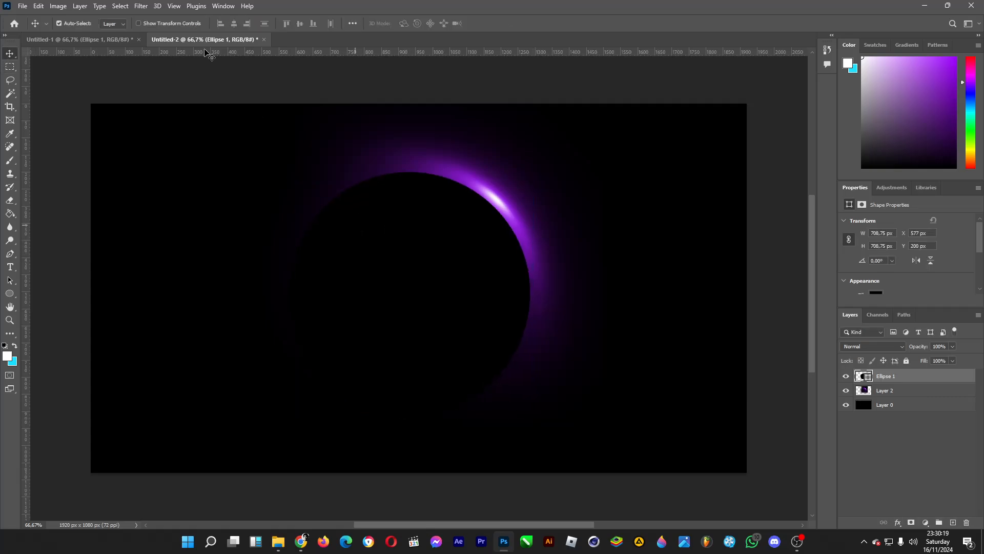
- Apply the last-used Gaussian Blur filter to the black circle to soften its edge
{"action": "left_click", "coordinate": [143, 6]}
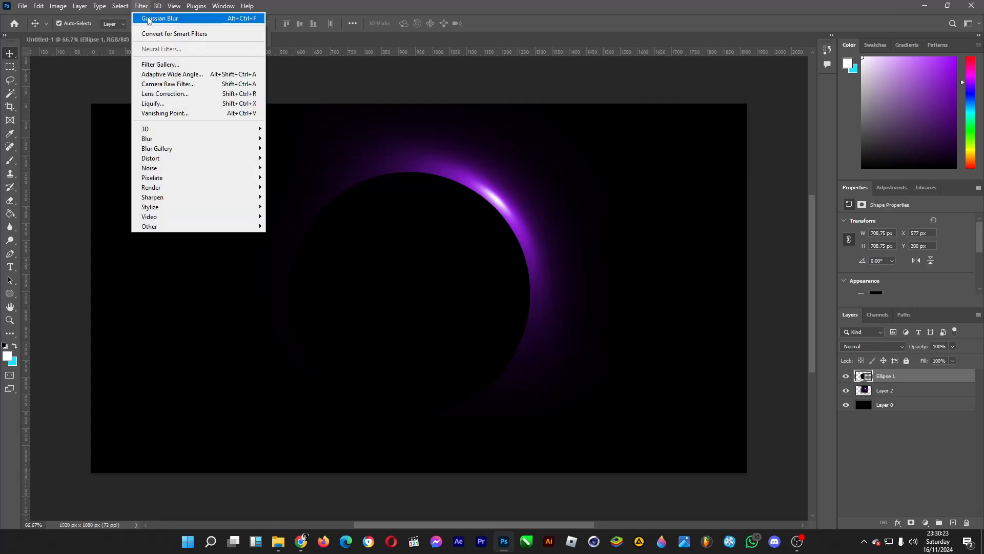
{"action": "mouse_move", "coordinate": [244, 140]}
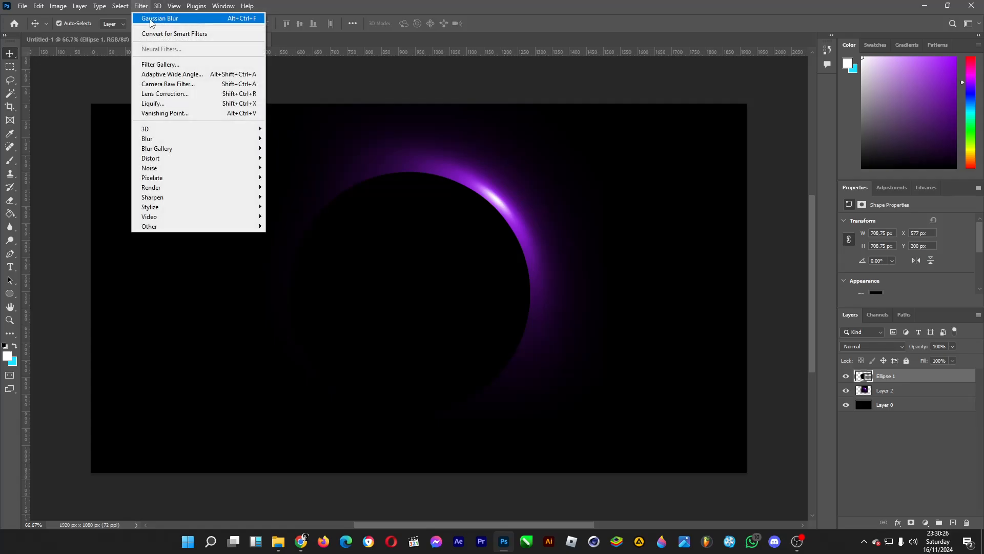
{"action": "left_click", "coordinate": [150, 19]}
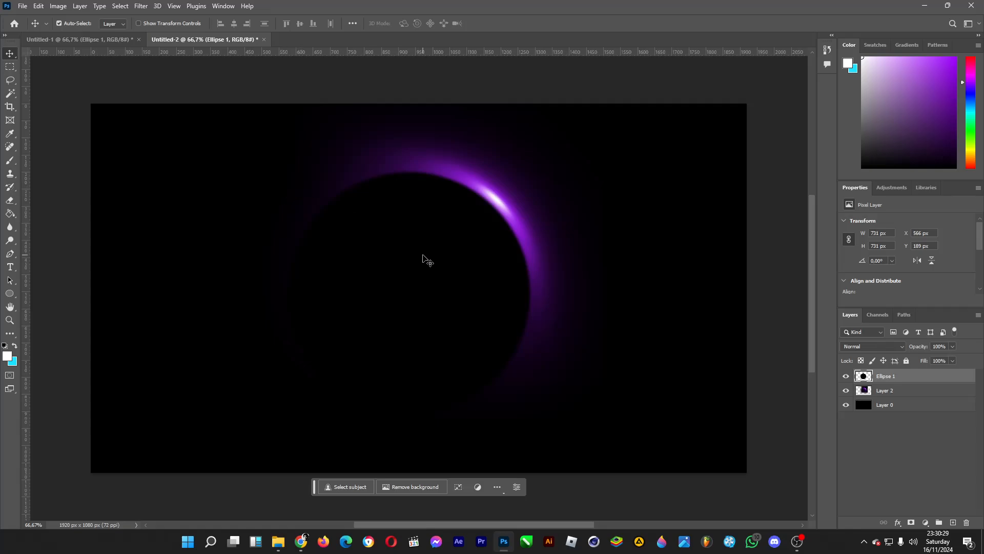
- Erase along the upper-right rim of the black circle with a soft 174 px eraser, redoing the first stroke
{"action": "left_click", "coordinate": [8, 202]}
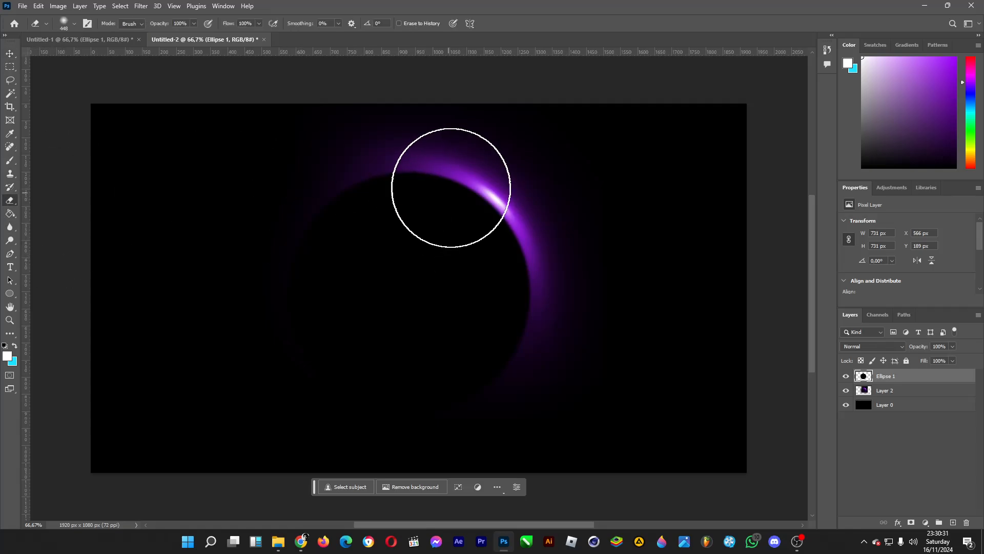
{"action": "left_click", "coordinate": [73, 24]}
{"action": "left_click", "coordinate": [91, 54]}
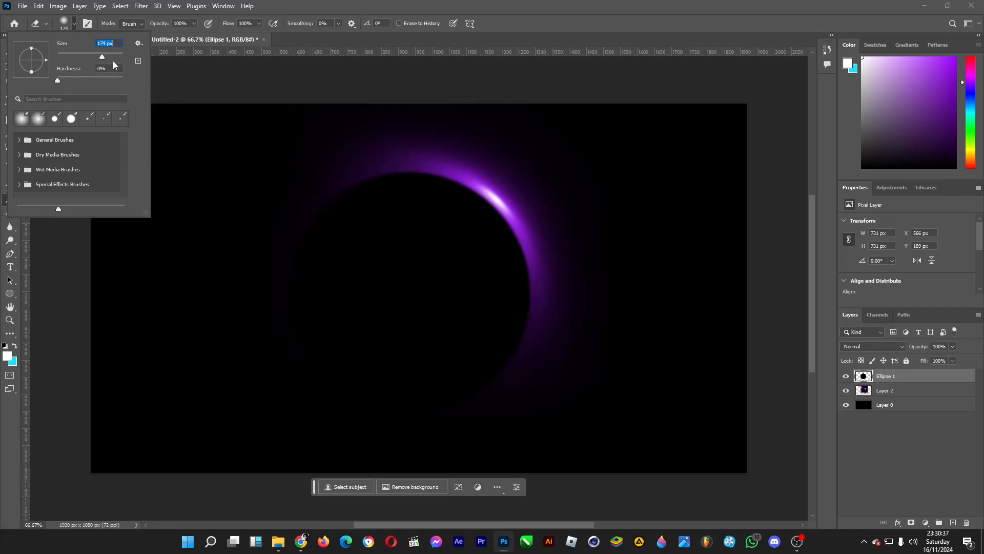
{"action": "mouse_move", "coordinate": [456, 165]}
{"action": "left_mouse_down"}
{"action": "mouse_move", "coordinate": [526, 225]}
{"action": "mouse_move", "coordinate": [551, 273]}
{"action": "mouse_move", "coordinate": [514, 209]}
{"action": "mouse_move", "coordinate": [454, 165]}
{"action": "mouse_move", "coordinate": [390, 142]}
{"action": "mouse_move", "coordinate": [493, 184]}
{"action": "mouse_move", "coordinate": [525, 218]}
{"action": "mouse_move", "coordinate": [553, 280]}
{"action": "mouse_move", "coordinate": [499, 198]}
{"action": "mouse_move", "coordinate": [450, 170]}
{"action": "mouse_move", "coordinate": [345, 160]}
{"action": "mouse_move", "coordinate": [500, 179]}
{"action": "left_mouse_up"}
{"action": "key", "text": "ctrl+z"}
{"action": "mouse_move", "coordinate": [413, 157]}
{"action": "left_mouse_down"}
{"action": "mouse_move", "coordinate": [478, 175]}
{"action": "mouse_move", "coordinate": [505, 200]}
{"action": "mouse_move", "coordinate": [541, 249]}
{"action": "mouse_move", "coordinate": [552, 311]}
{"action": "mouse_move", "coordinate": [476, 164]}
{"action": "mouse_move", "coordinate": [352, 153]}
{"action": "left_mouse_up"}
- Erase more of the black circle's upper-left and lower-right rim with a soft 369 px eraser, redoing the stroke at the lower right
{"action": "left_click", "coordinate": [69, 24]}
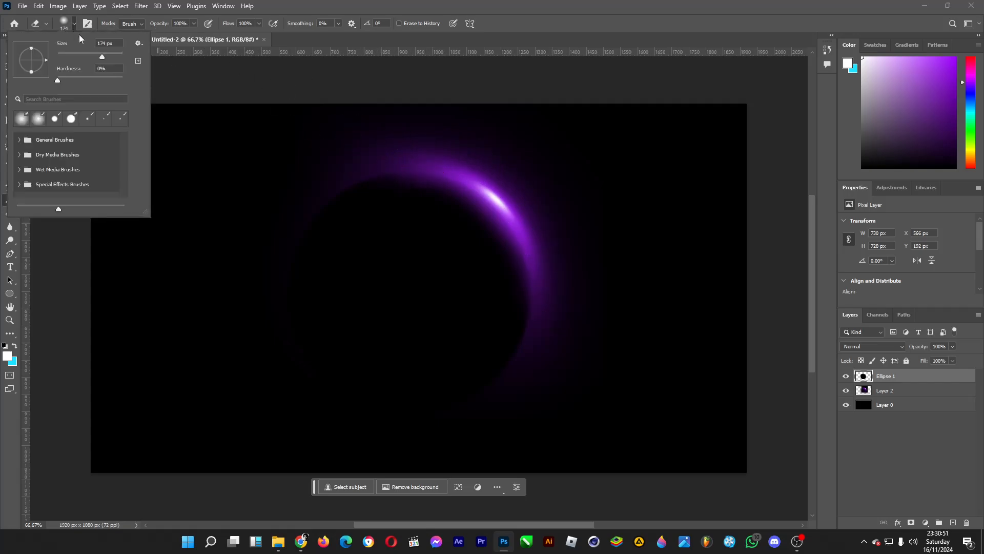
{"action": "left_click_drag", "start_coordinate": [112, 55], "coordinate": [113, 56]}
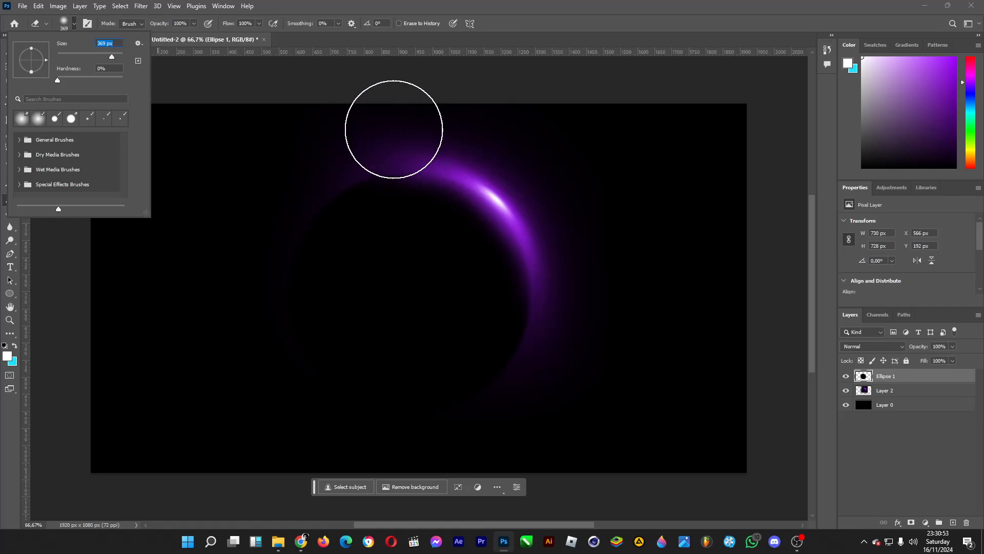
{"action": "mouse_move", "coordinate": [393, 129]}
{"action": "left_mouse_down"}
{"action": "mouse_move", "coordinate": [461, 139]}
{"action": "mouse_move", "coordinate": [548, 203]}
{"action": "mouse_move", "coordinate": [577, 275]}
{"action": "mouse_move", "coordinate": [578, 323]}
{"action": "mouse_move", "coordinate": [573, 256]}
{"action": "mouse_move", "coordinate": [527, 175]}
{"action": "mouse_move", "coordinate": [439, 131]}
{"action": "mouse_move", "coordinate": [333, 125]}
{"action": "mouse_move", "coordinate": [300, 201]}
{"action": "left_mouse_up"}
{"action": "mouse_move", "coordinate": [598, 324]}
{"action": "left_mouse_down"}
{"action": "mouse_move", "coordinate": [578, 351]}
{"action": "mouse_move", "coordinate": [565, 311]}
{"action": "mouse_move", "coordinate": [565, 359]}
{"action": "mouse_move", "coordinate": [628, 386]}
{"action": "left_mouse_up"}
{"action": "key", "text": "ctrl+z"}
{"action": "mouse_move", "coordinate": [572, 346]}
{"action": "left_mouse_down"}
{"action": "mouse_move", "coordinate": [567, 365]}
{"action": "mouse_move", "coordinate": [571, 325]}
{"action": "left_mouse_up"}
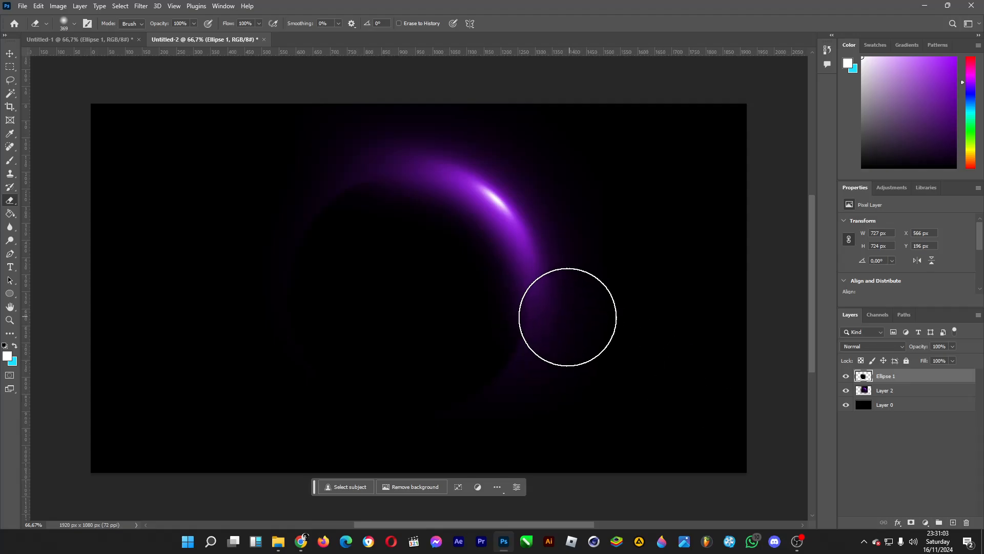
- Merge the Ellipse 1, Layer 2 and Layer 0 layers into a single layer
{"action": "left_click", "coordinate": [915, 394]}
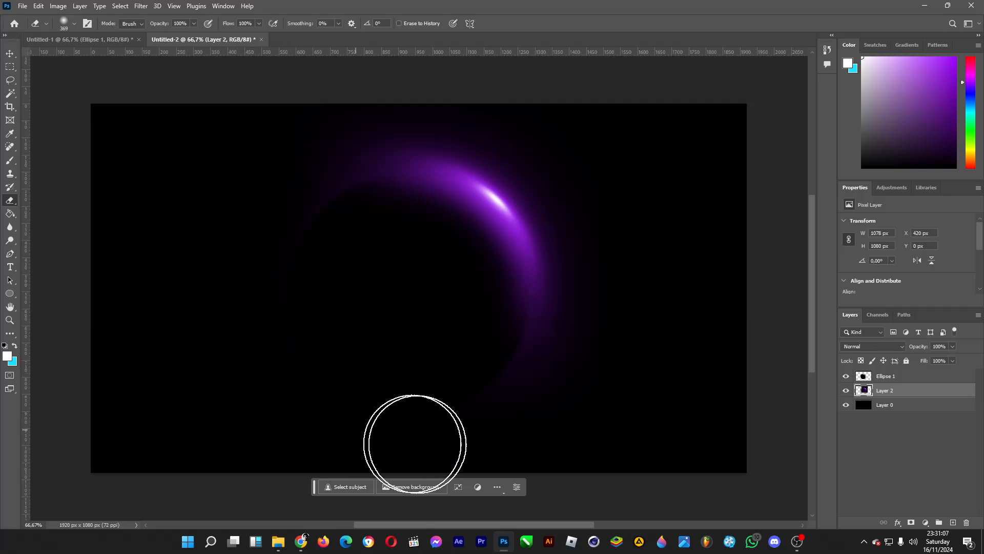
{"action": "left_click", "coordinate": [9, 53]}
{"action": "left_click", "coordinate": [901, 381], "text": "shift"}
{"action": "left_click", "coordinate": [893, 405], "text": "shift"}
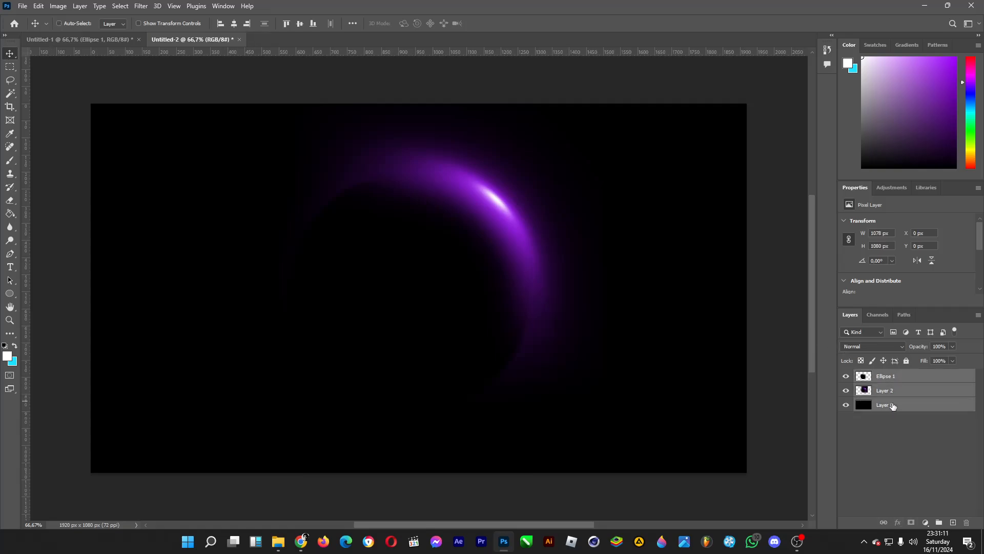
{"action": "right_click", "coordinate": [894, 405]}
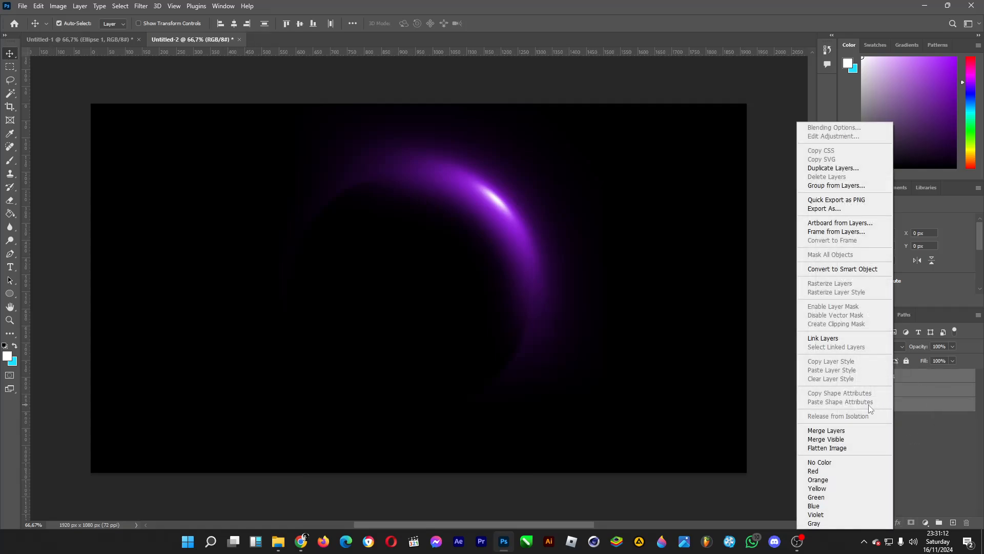
{"action": "left_click", "coordinate": [854, 433]}
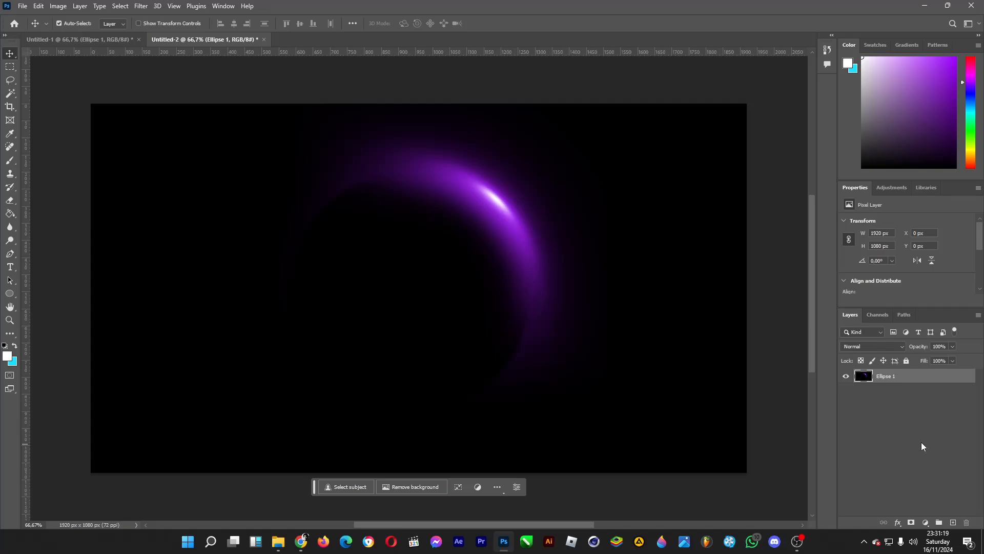
- Apply a Curves adjustment to the merged layer on the RGB channel, with points at input 62, output 54 and input 175, output 195
{"action": "left_click", "coordinate": [76, 6]}
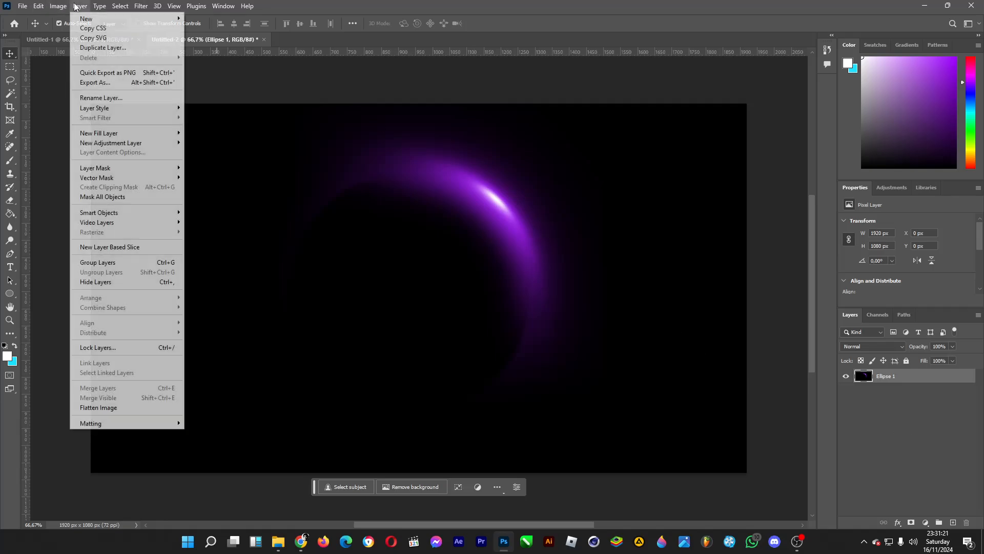
{"action": "mouse_move", "coordinate": [58, 6]}
{"action": "mouse_move", "coordinate": [82, 35]}
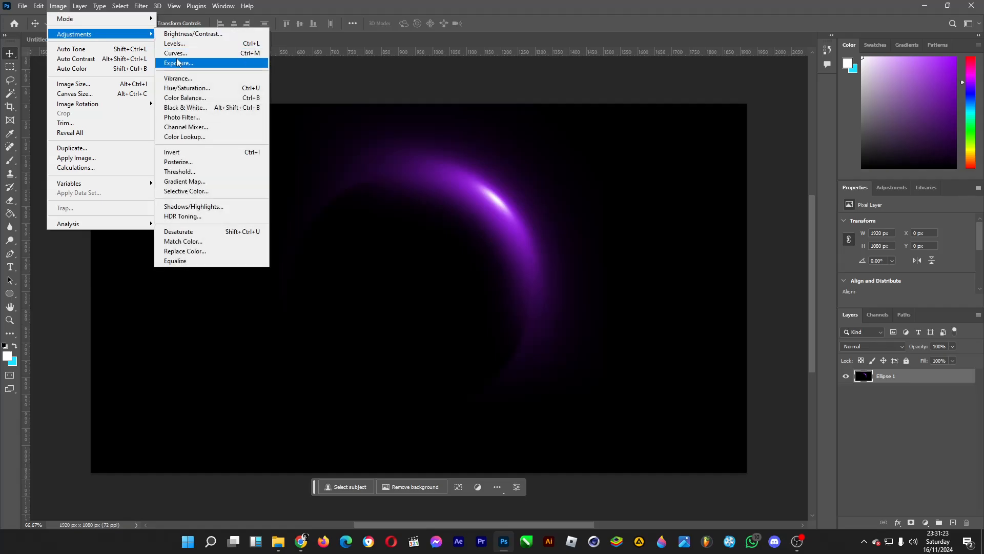
{"action": "left_click", "coordinate": [175, 53]}
{"action": "left_click_drag", "start_coordinate": [635, 305], "coordinate": [638, 308]}
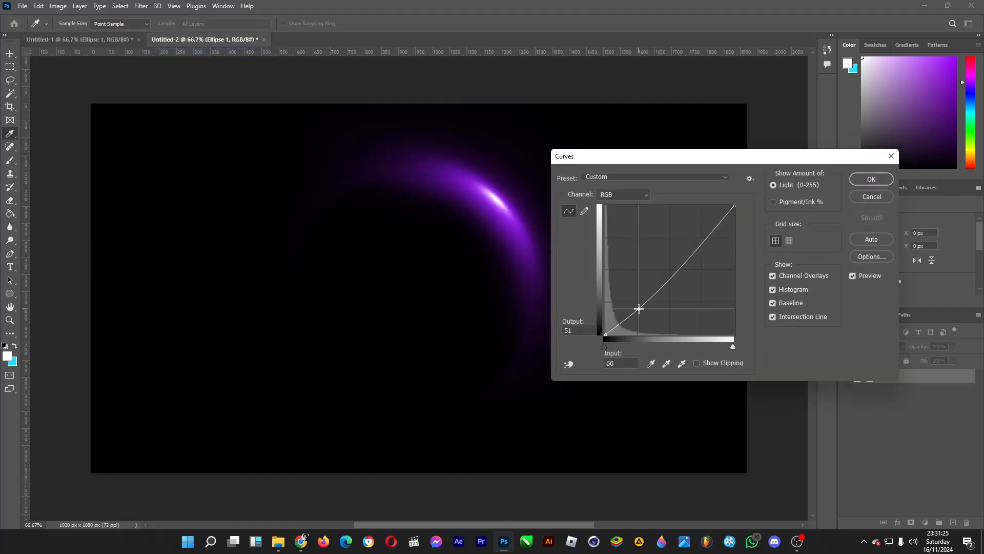
{"action": "left_click_drag", "start_coordinate": [696, 249], "coordinate": [693, 236]}
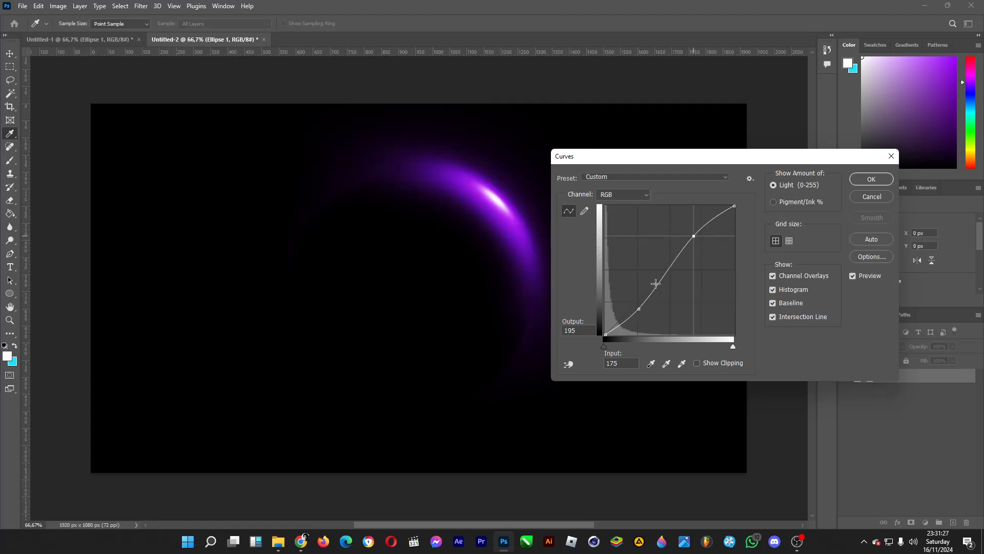
{"action": "left_click_drag", "start_coordinate": [640, 308], "coordinate": [641, 307]}
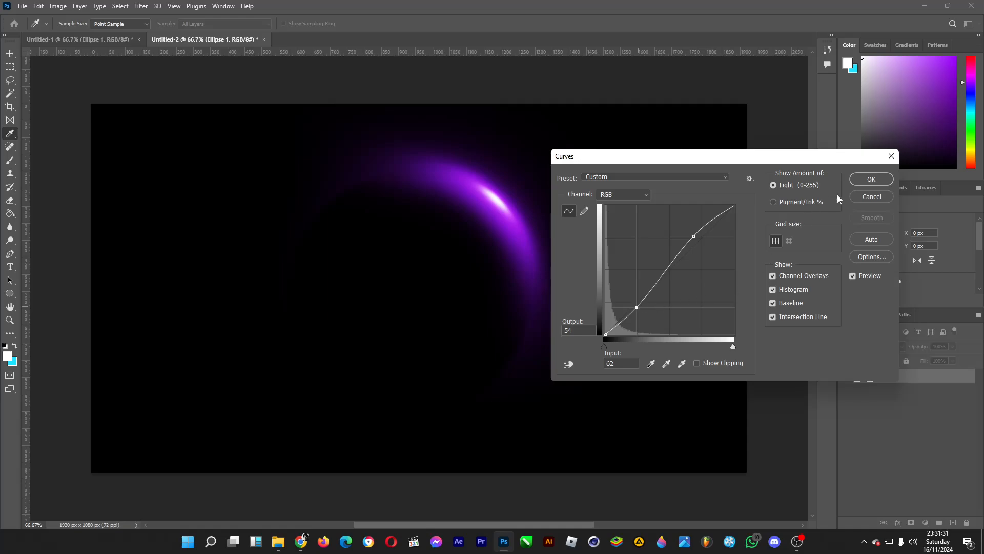
{"action": "left_click", "coordinate": [871, 180]}
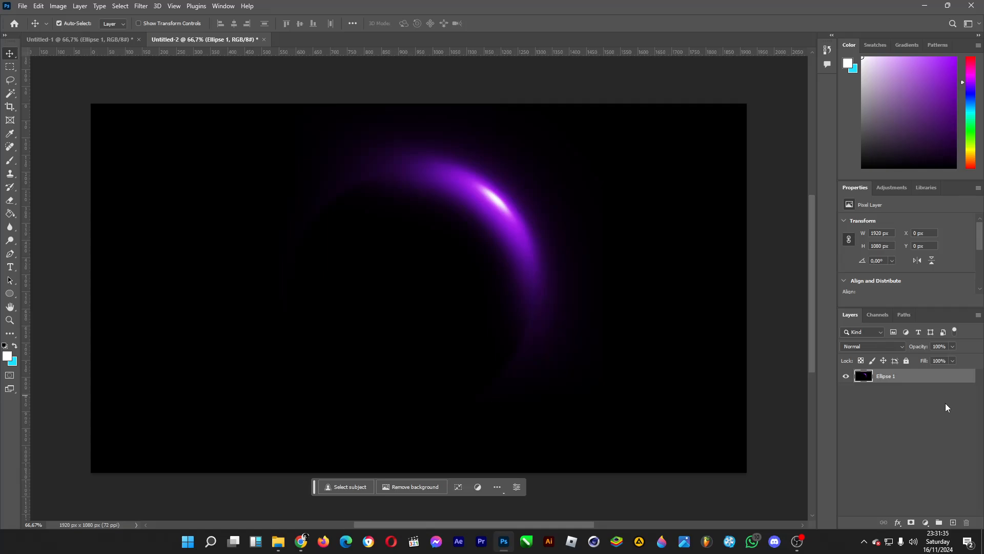